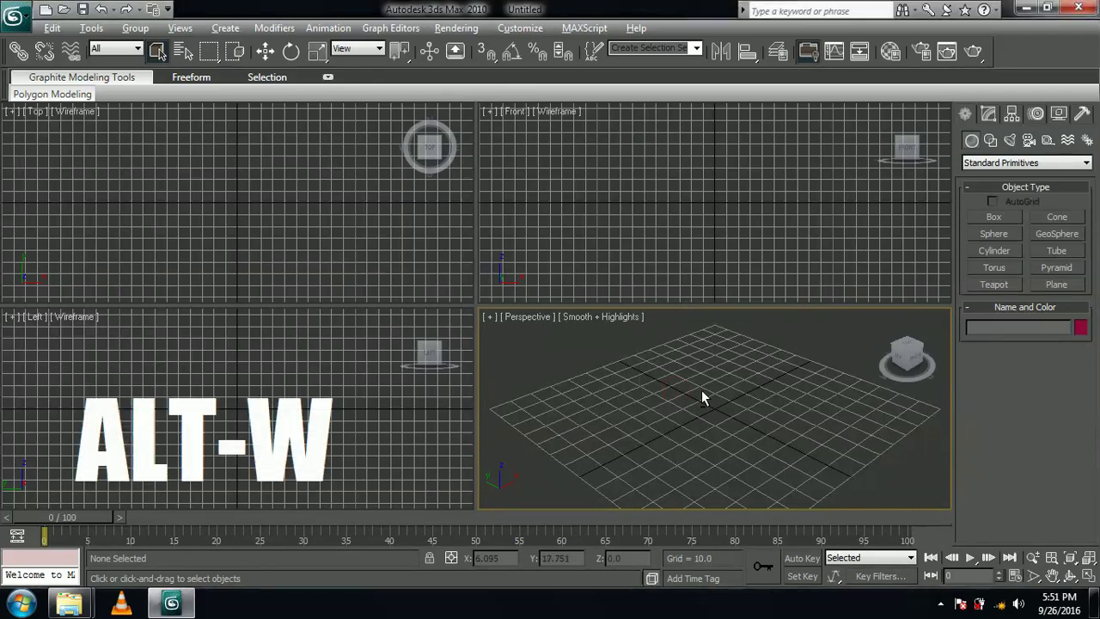
Maximize the Perspective view and create a thin upright box about 3.8 × 52 × 55.
key(alt+w)
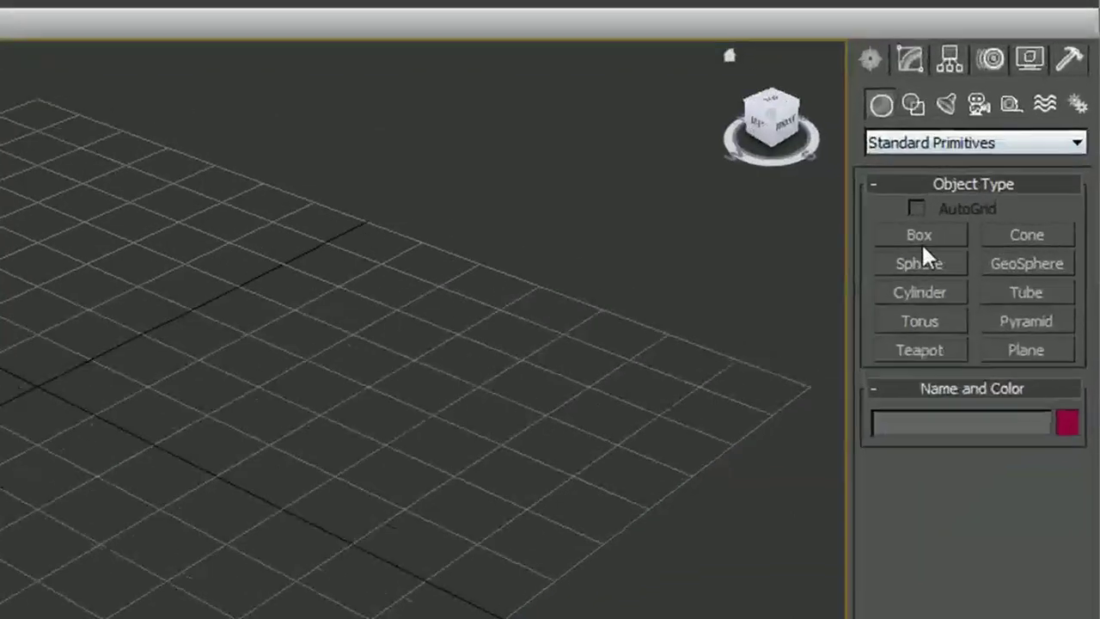
click(920, 240)
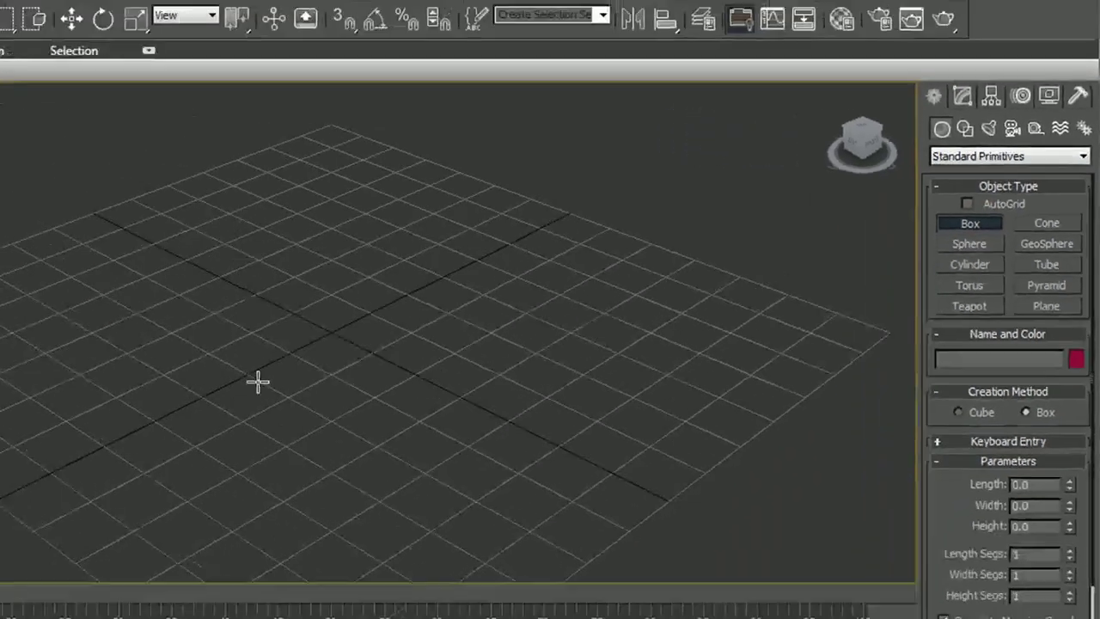
drag(258, 381, 463, 287)
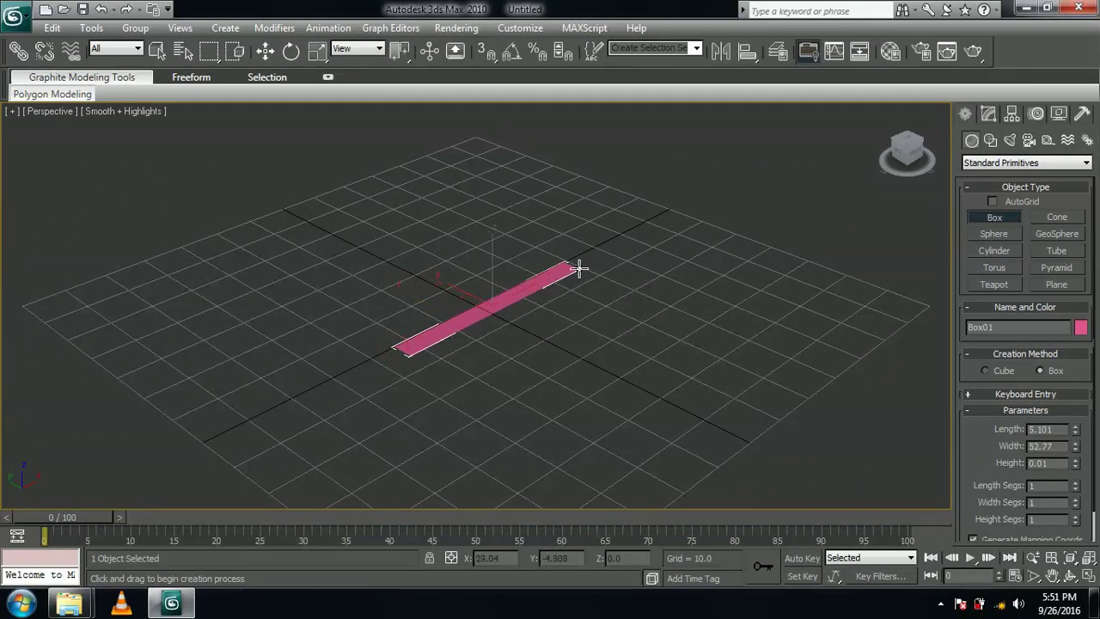
drag(578, 269, 573, 265)
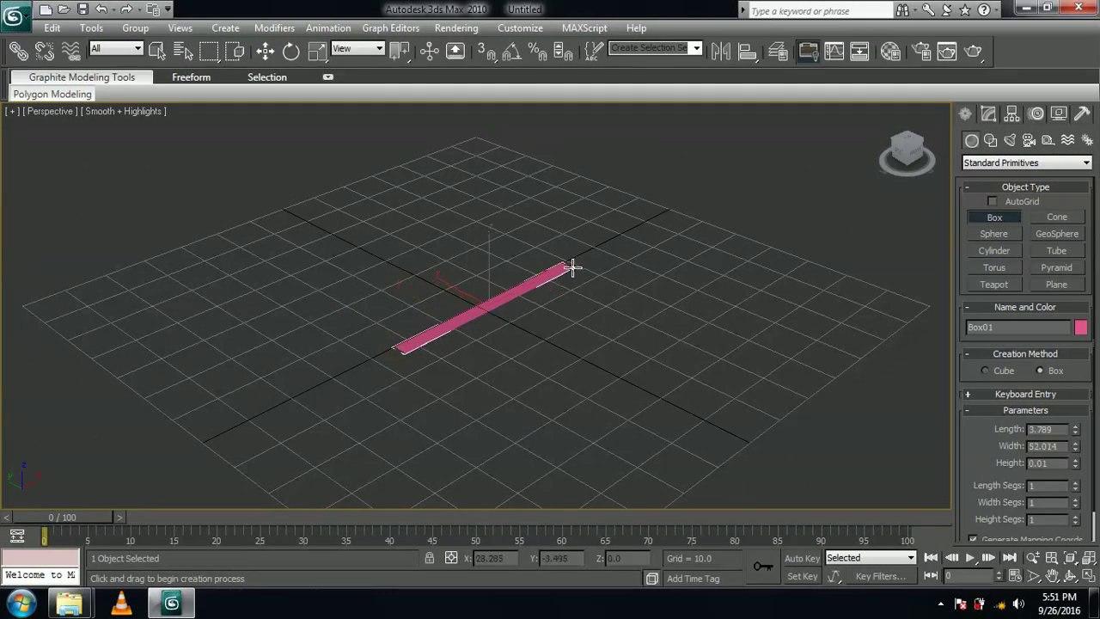
alt+middle_drag(550, 111, 594, 258)
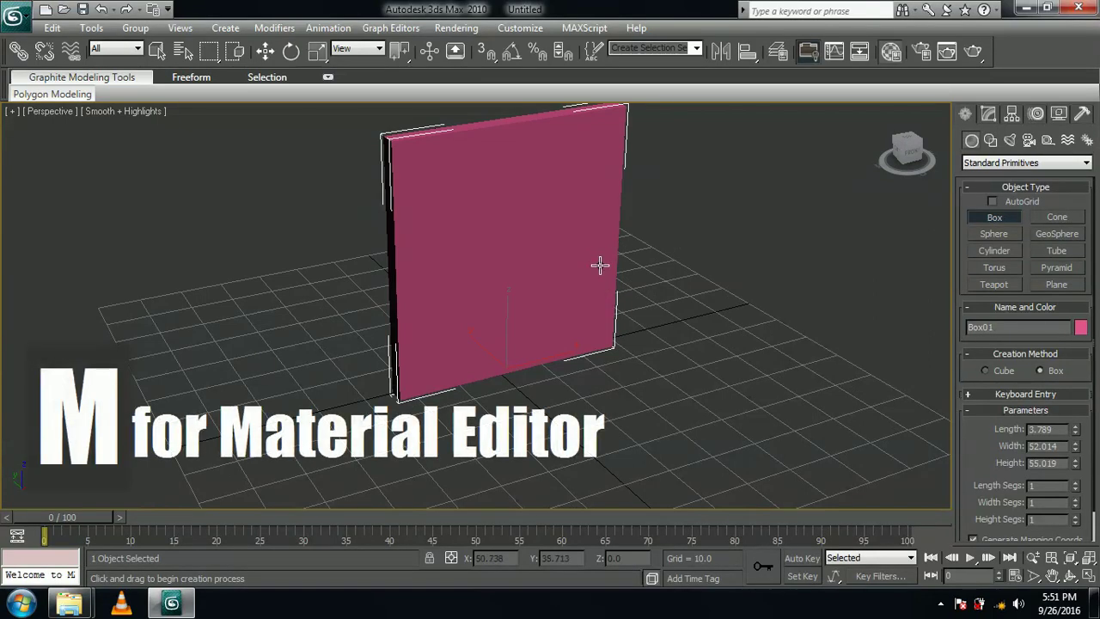
Give material 01 - Default a specular level of 100 and glossiness of 50.
key(m)
drag(698, 15, 715, 15)
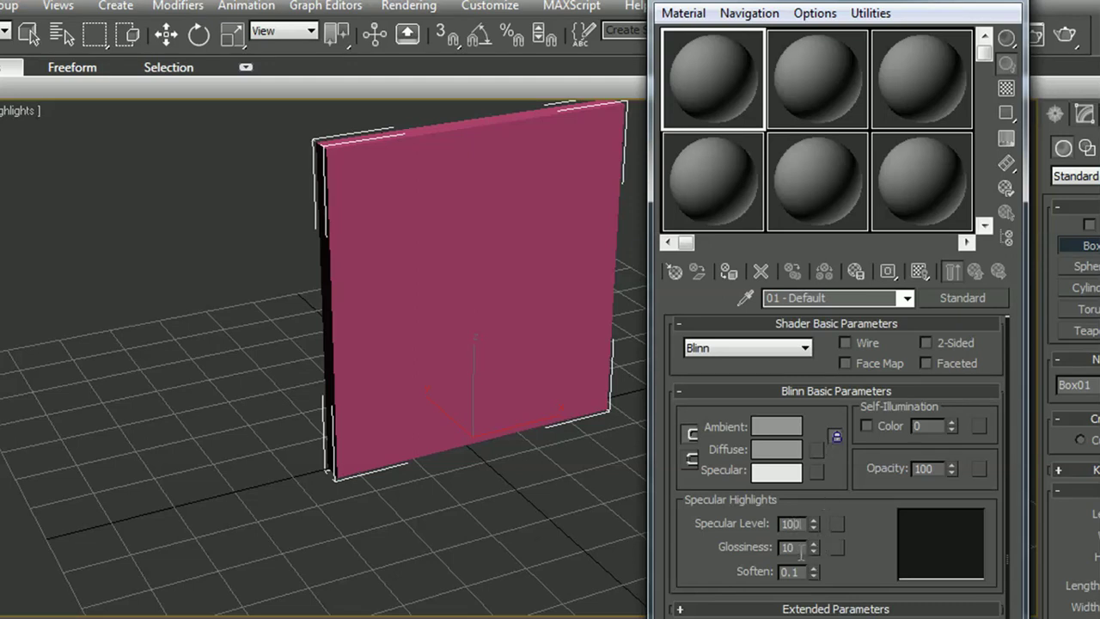
key(Tab)
text(5)
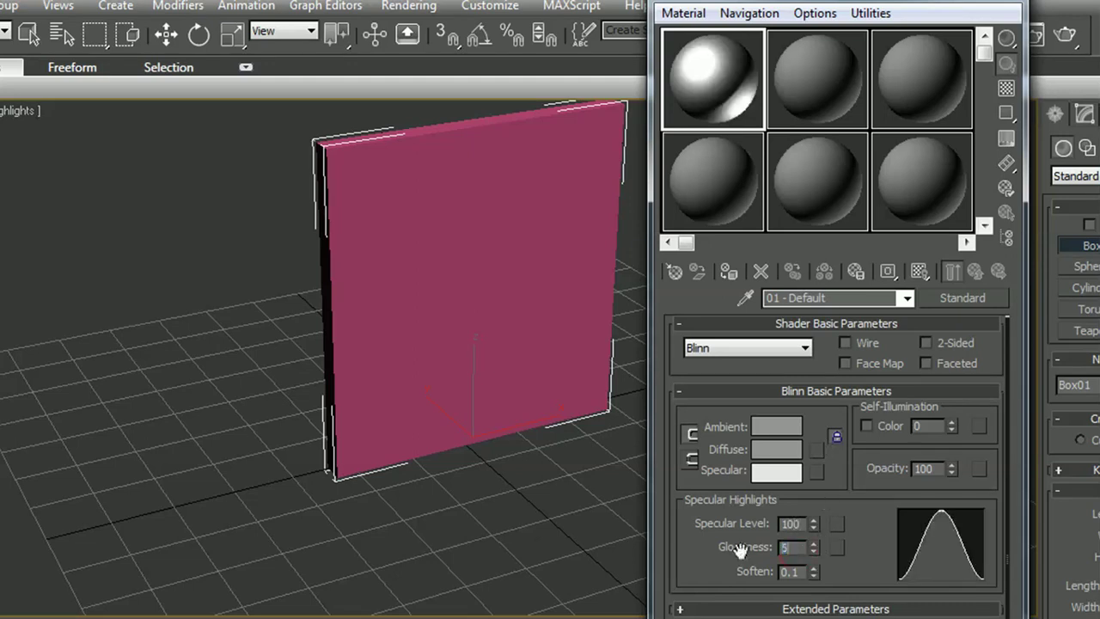
text(0)
key(Return)
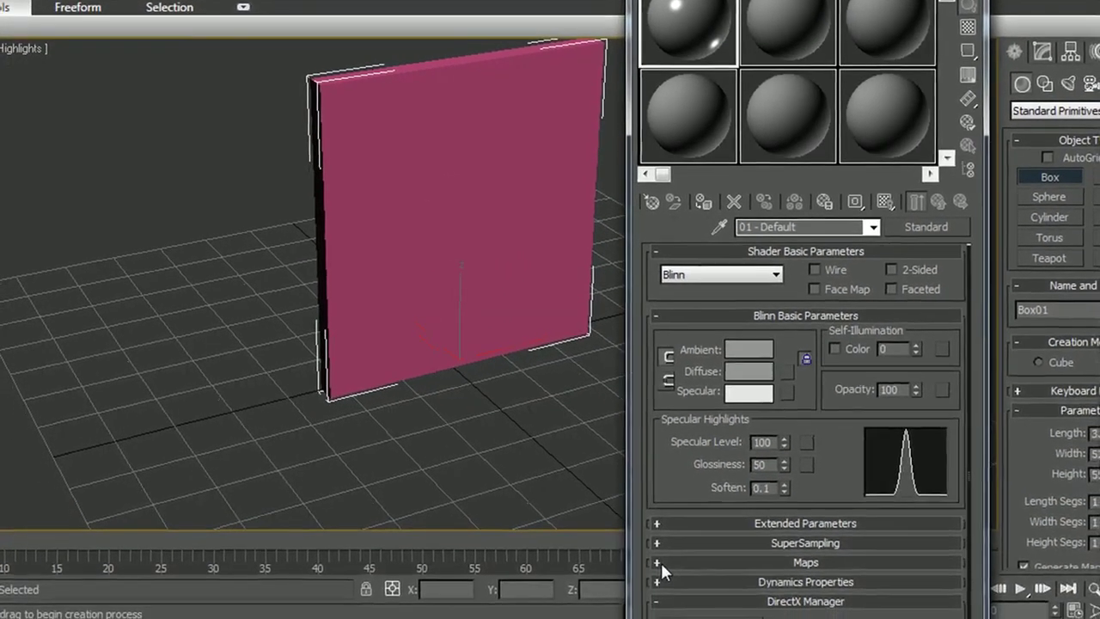
click(659, 568)
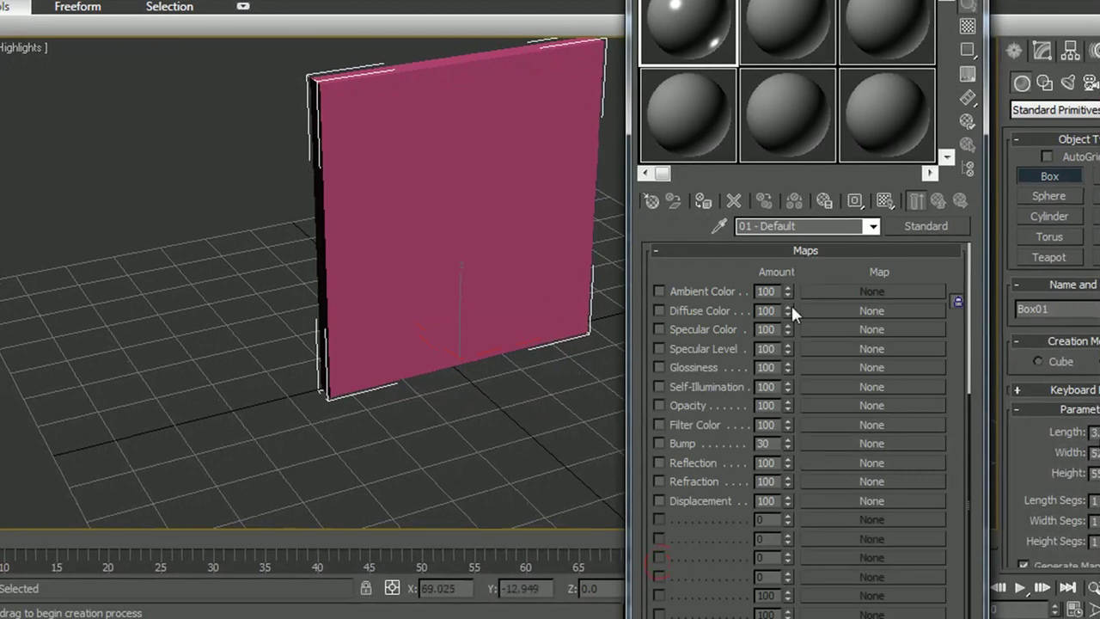
Enable the Reflection channel of material 01 - Default with a Raytrace map.
click(658, 462)
click(908, 461)
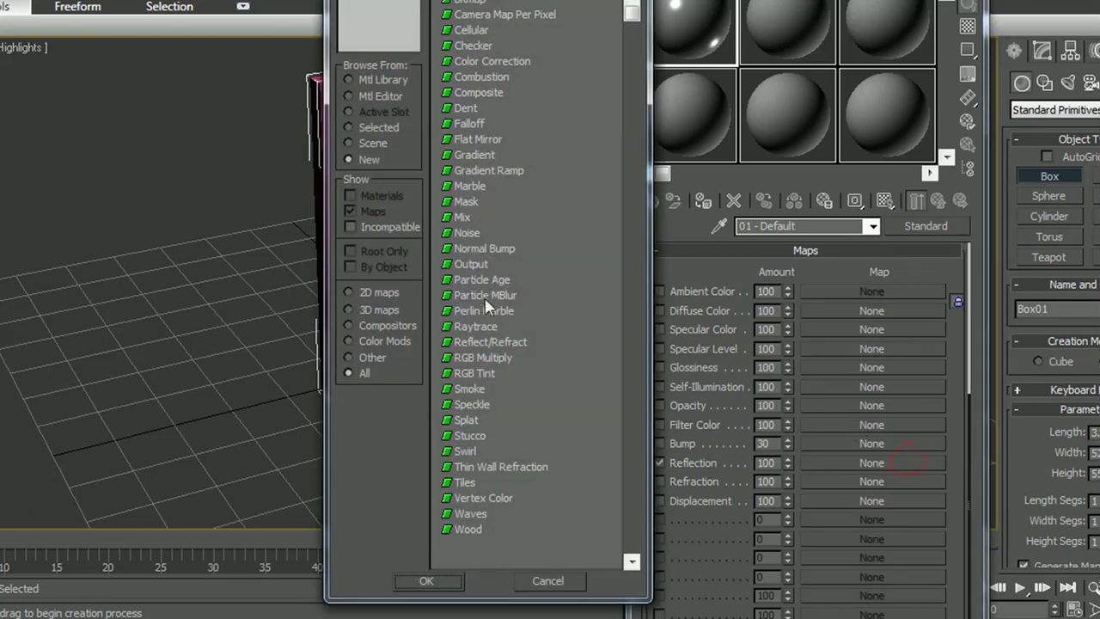
click(475, 326)
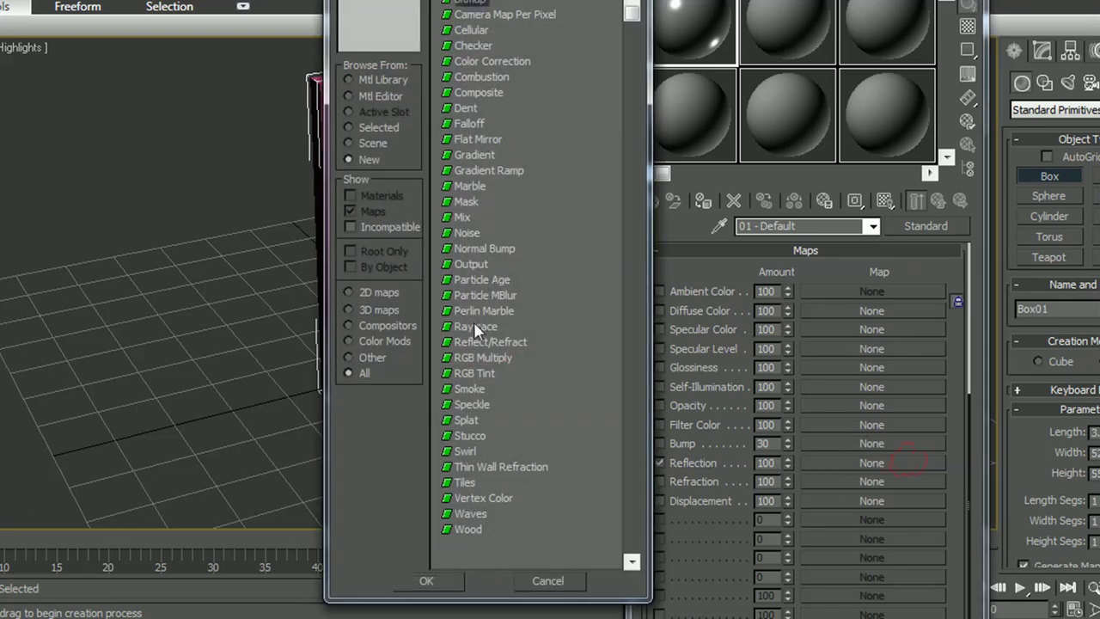
click(428, 581)
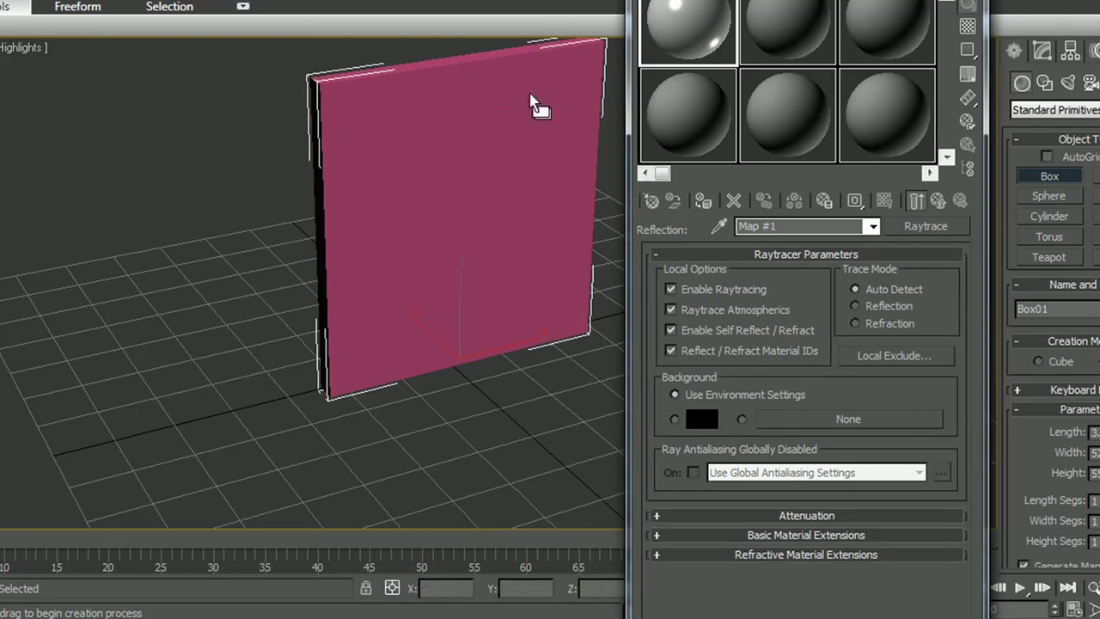
Assign the reflective material to Box01 and close the Material Editor.
click(703, 201)
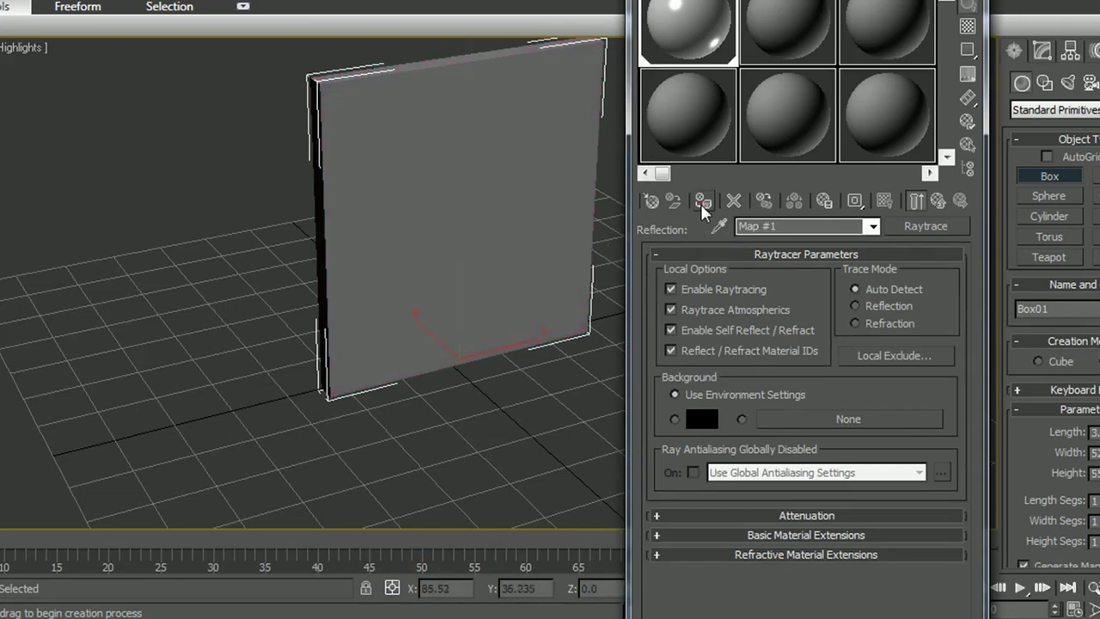
alt+middle_drag(491, 370, 534, 332)
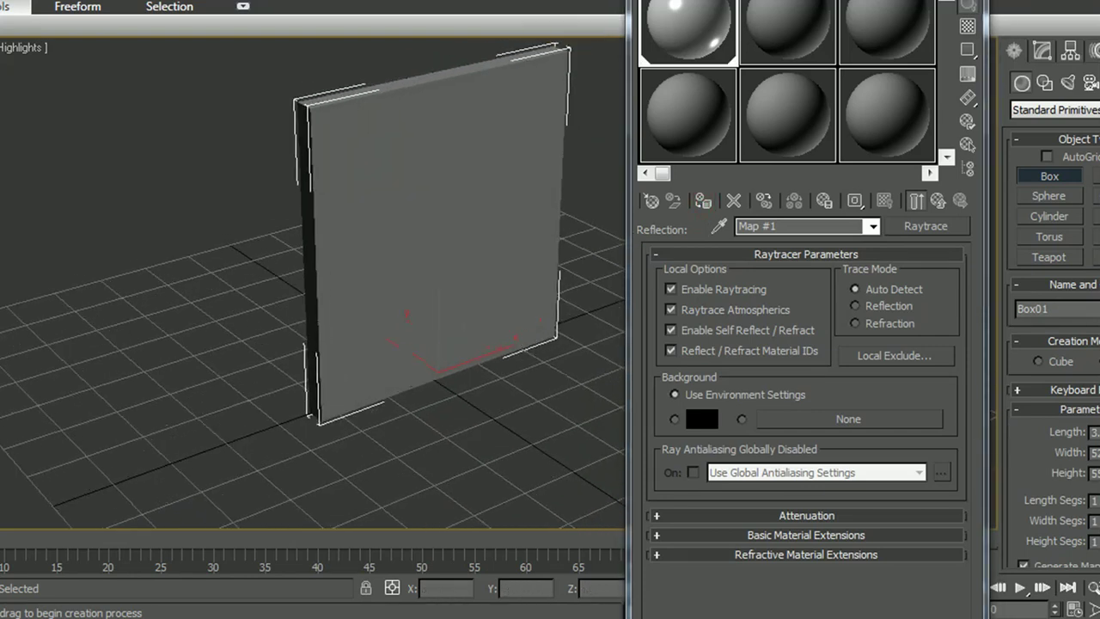
key(m)
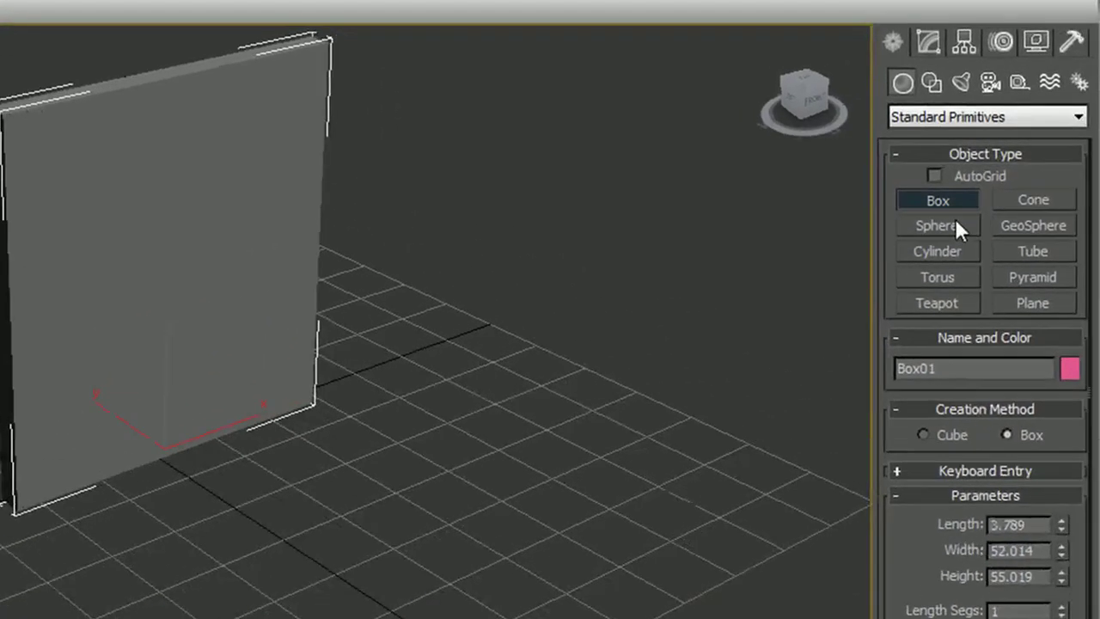
Add a sphere of radius about 13.1 in front of the mirror panel.
click(954, 227)
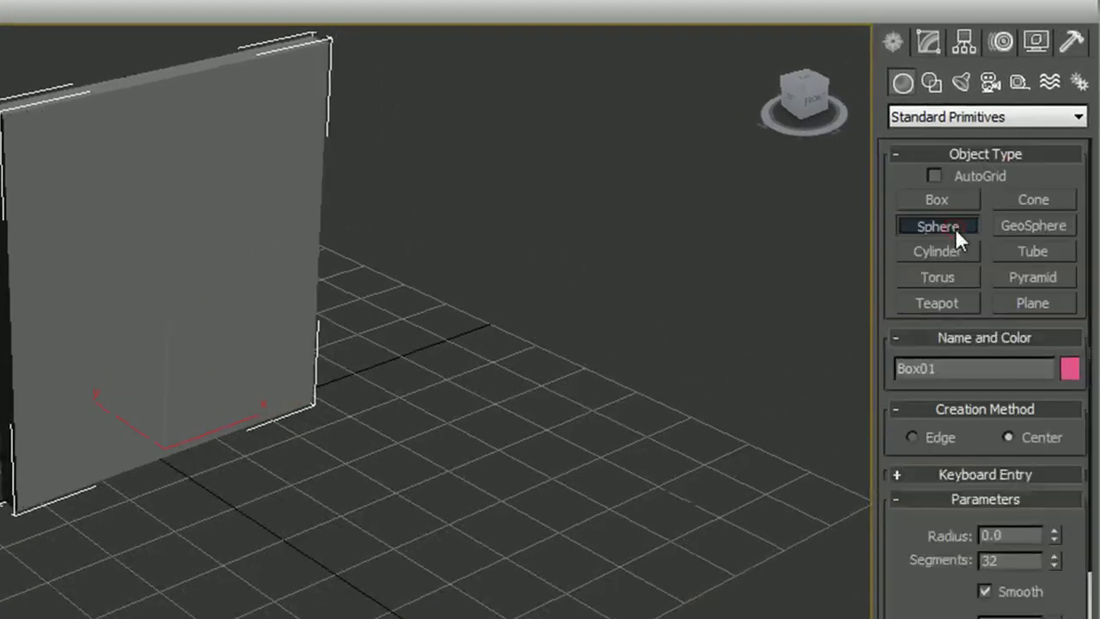
drag(317, 507, 309, 557)
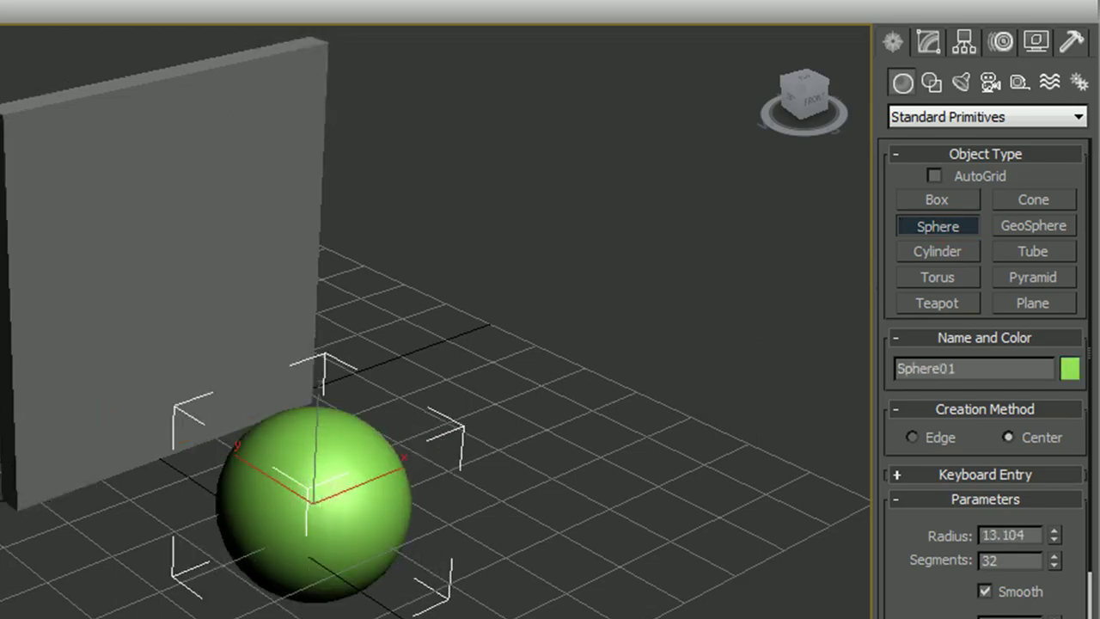
key(w)
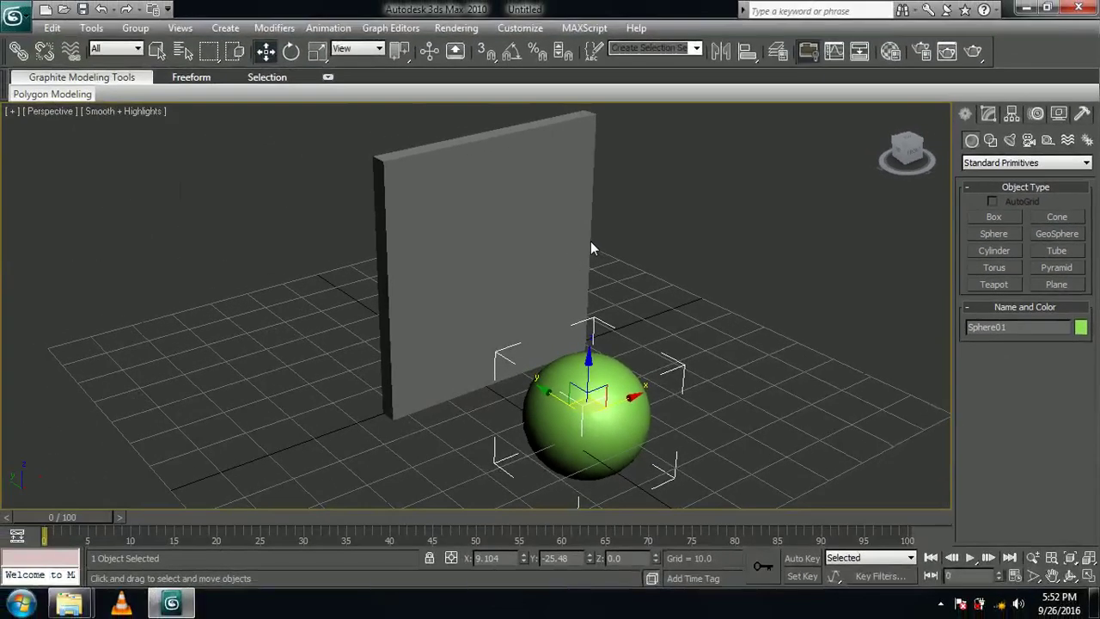
key(m)
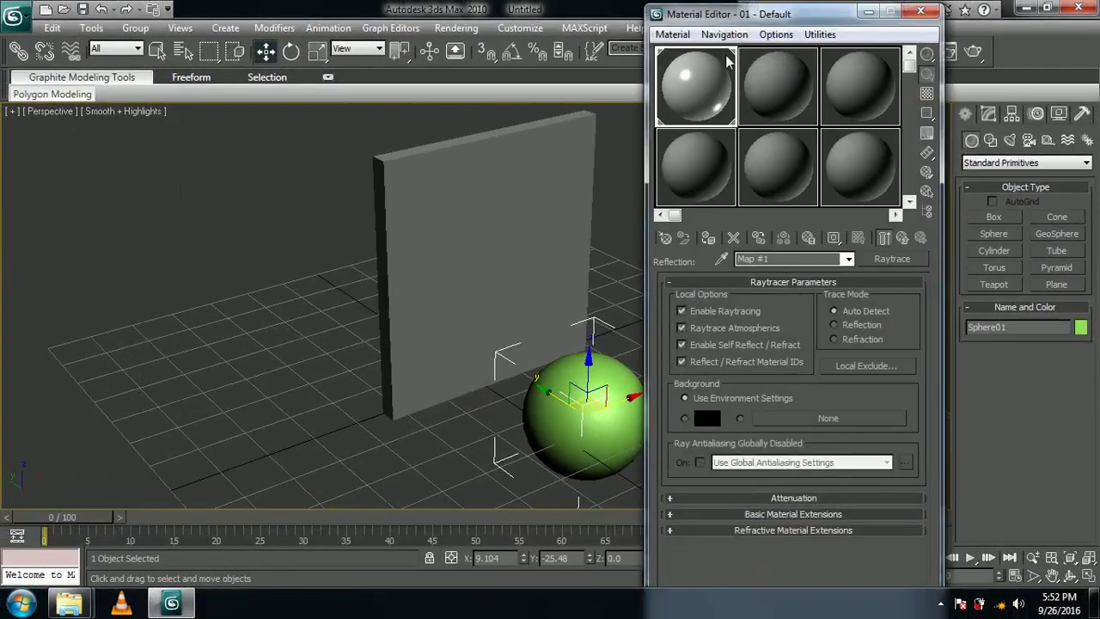
Set material 02 - Default's ambient and diffuse colour to pure red (255, 0, 0).
click(784, 105)
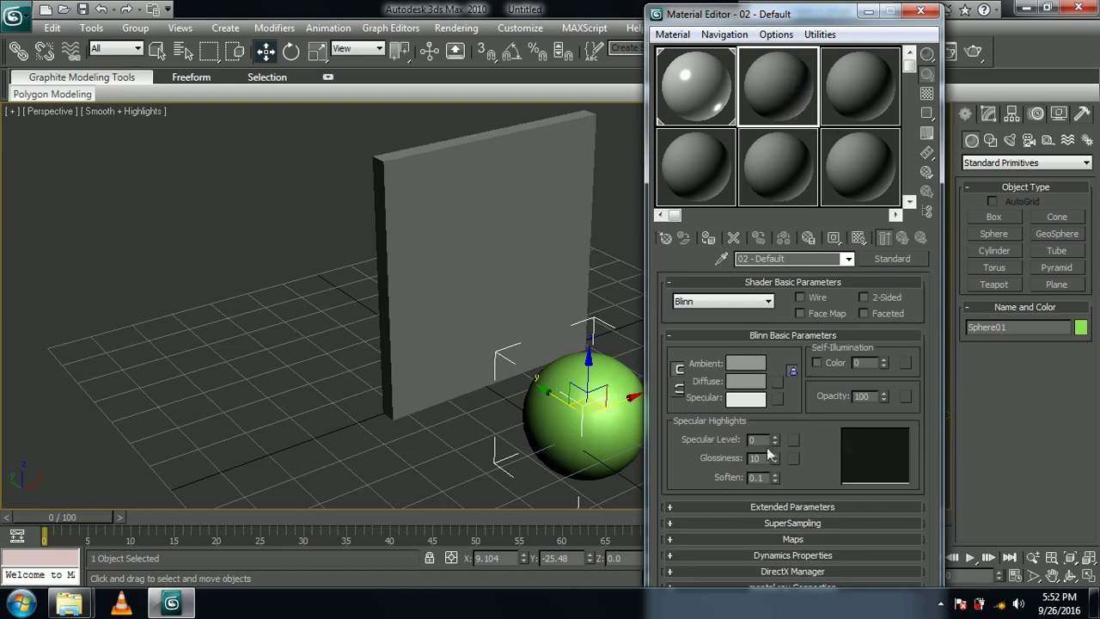
click(745, 364)
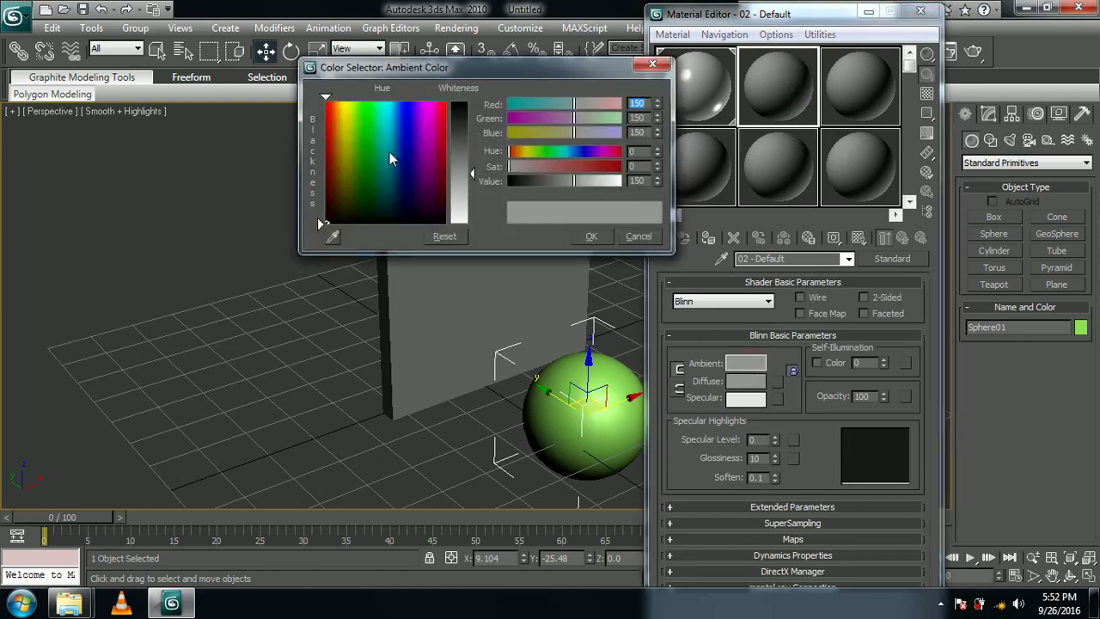
drag(390, 152, 326, 101)
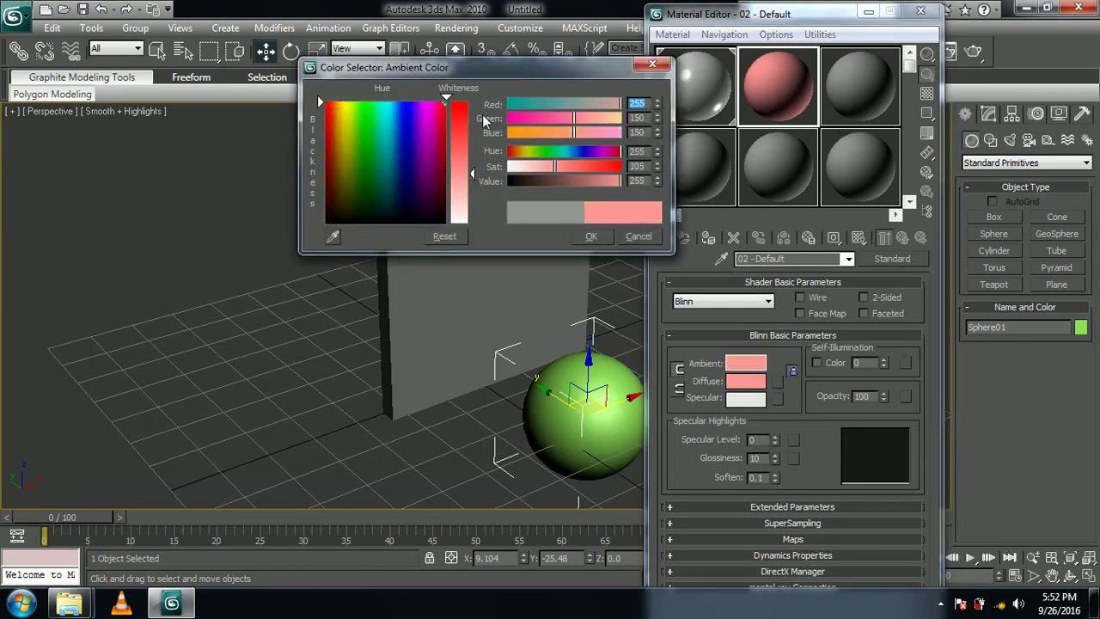
drag(460, 173, 460, 101)
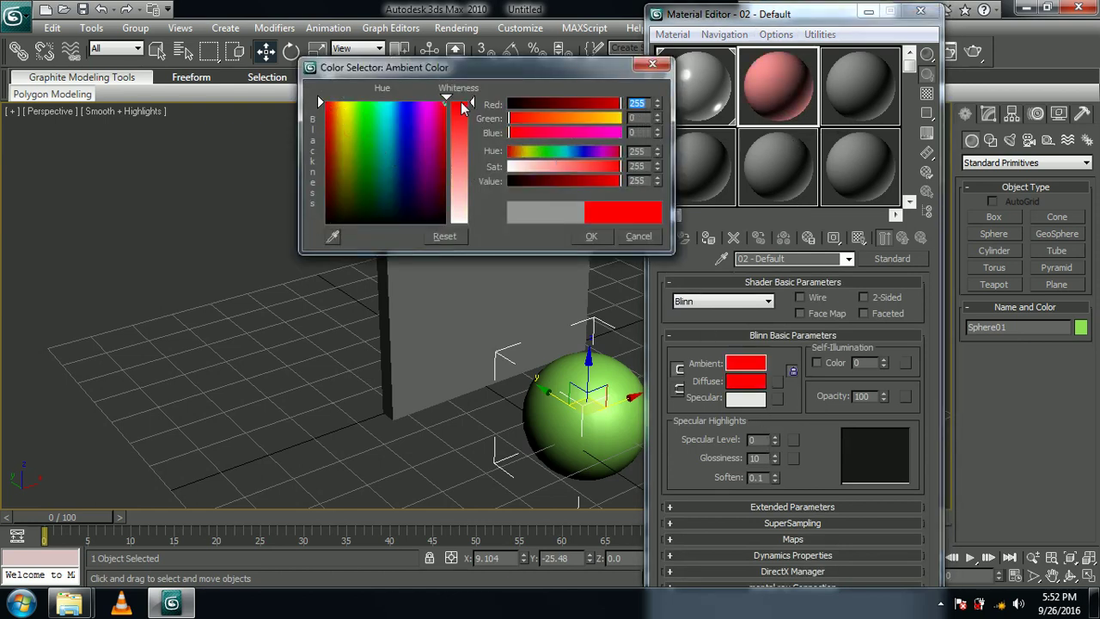
click(607, 235)
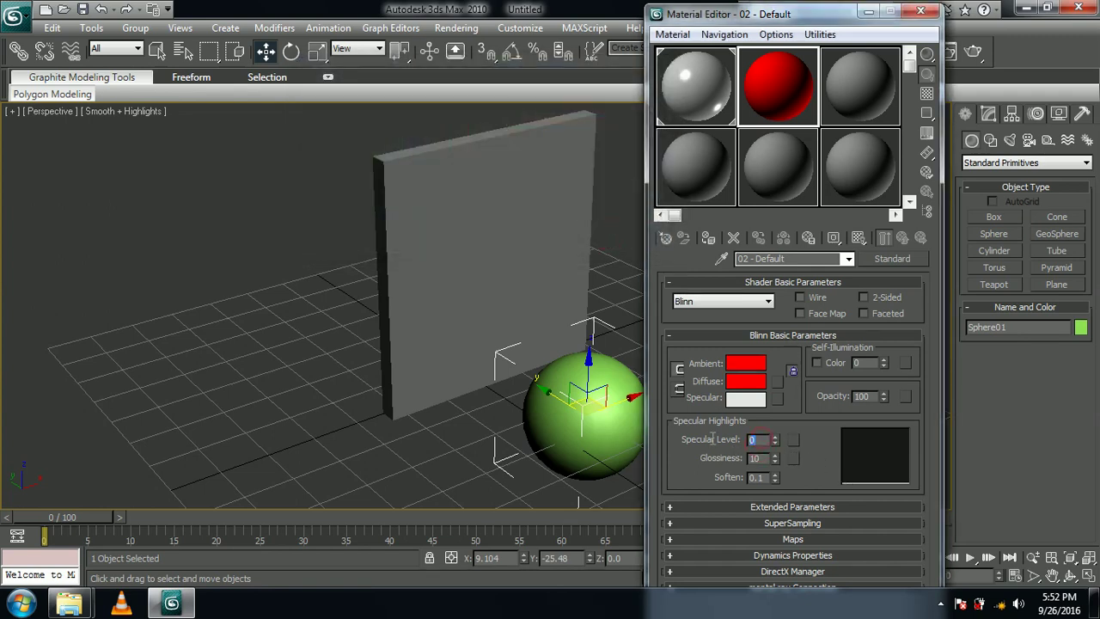
Set the red material's specular level to 50, apply it to the sphere, and raise the sphere.
key(Return)
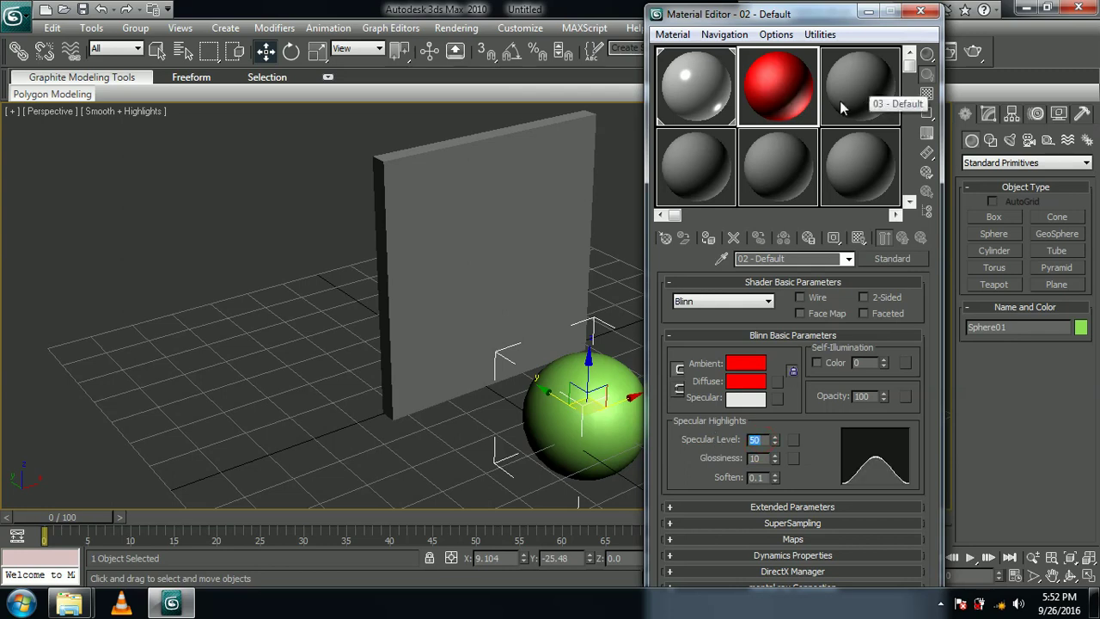
click(708, 239)
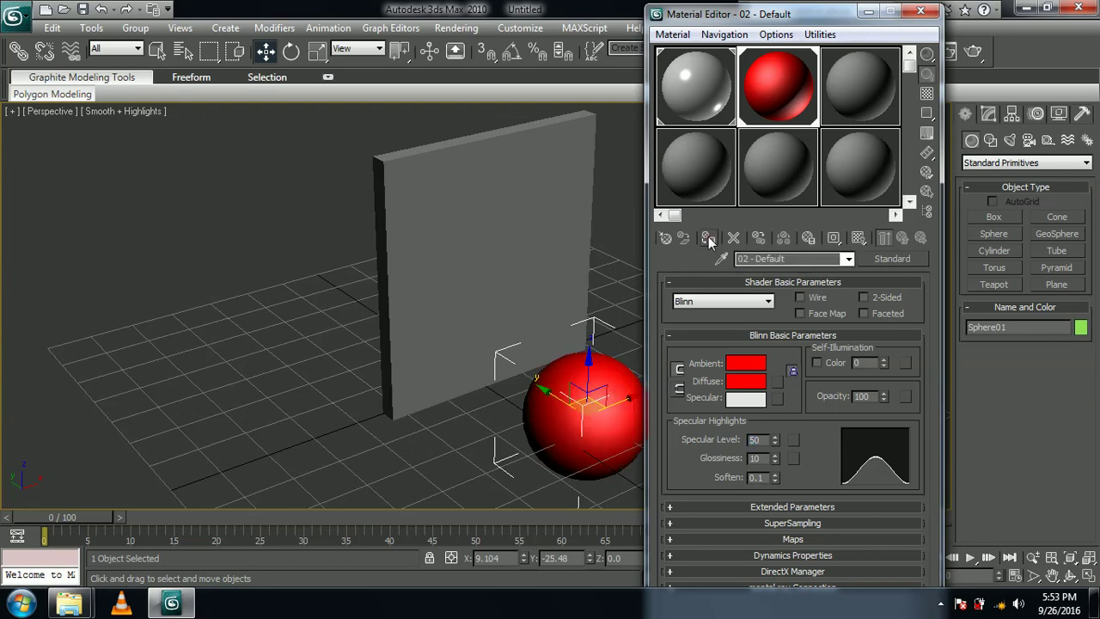
drag(601, 368, 601, 291)
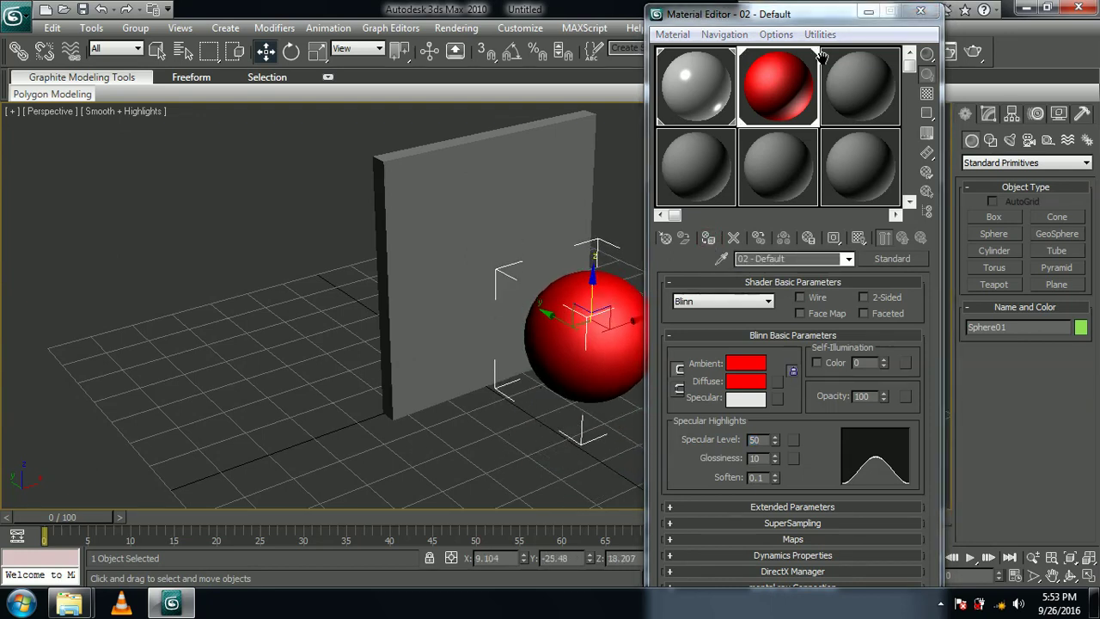
Close the Material Editor and non-uniformly scale Box01 thinner along its Y axis.
click(921, 10)
key(r)
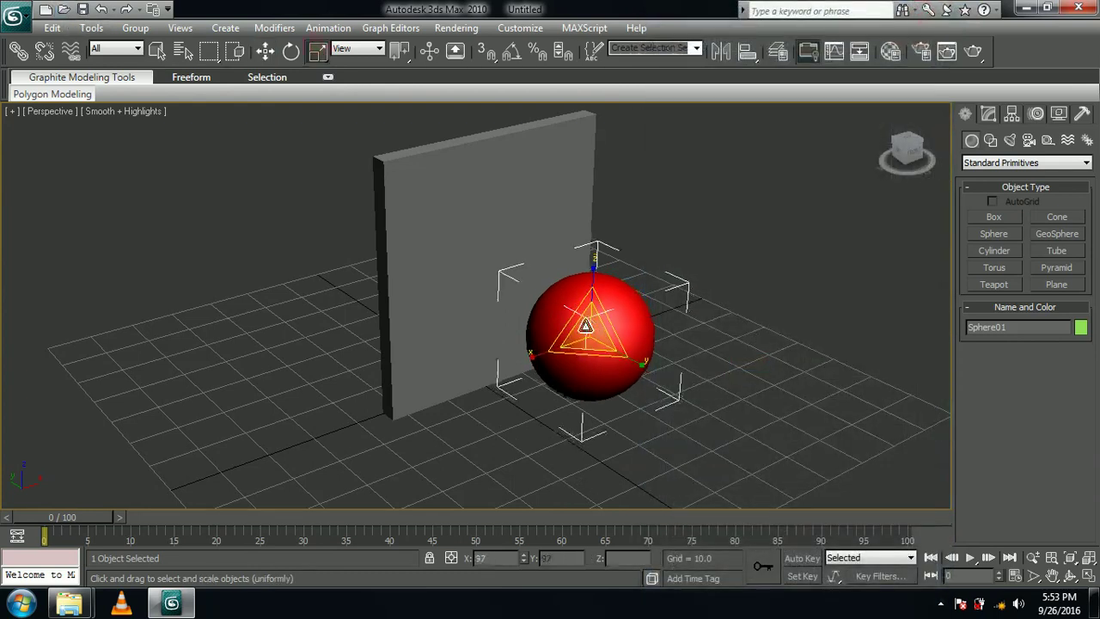
click(431, 213)
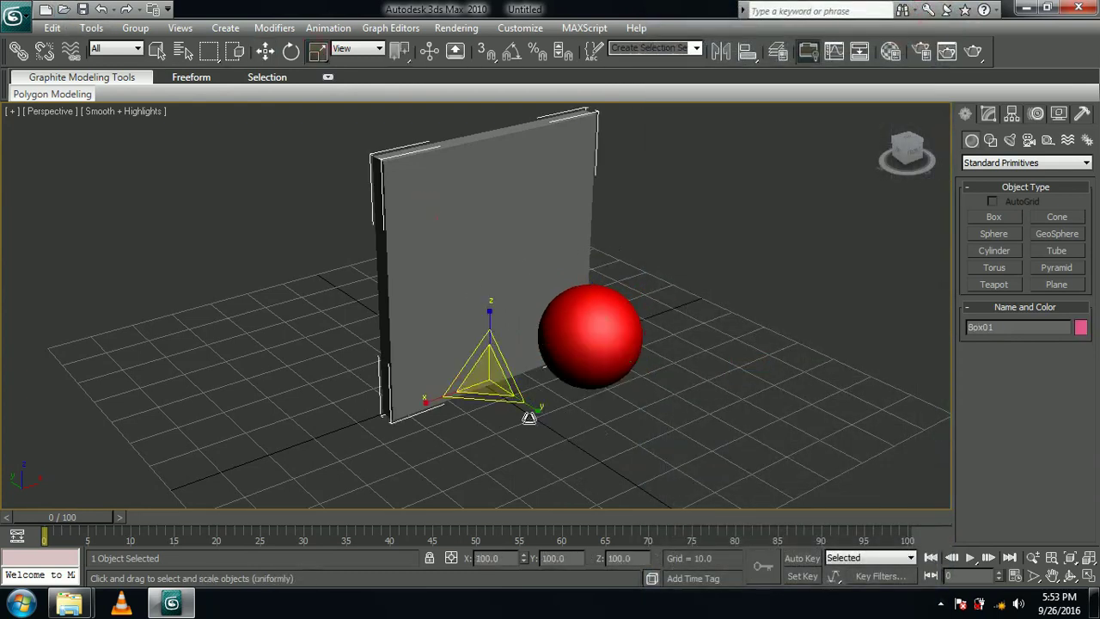
key(r)
drag(527, 409, 422, 338)
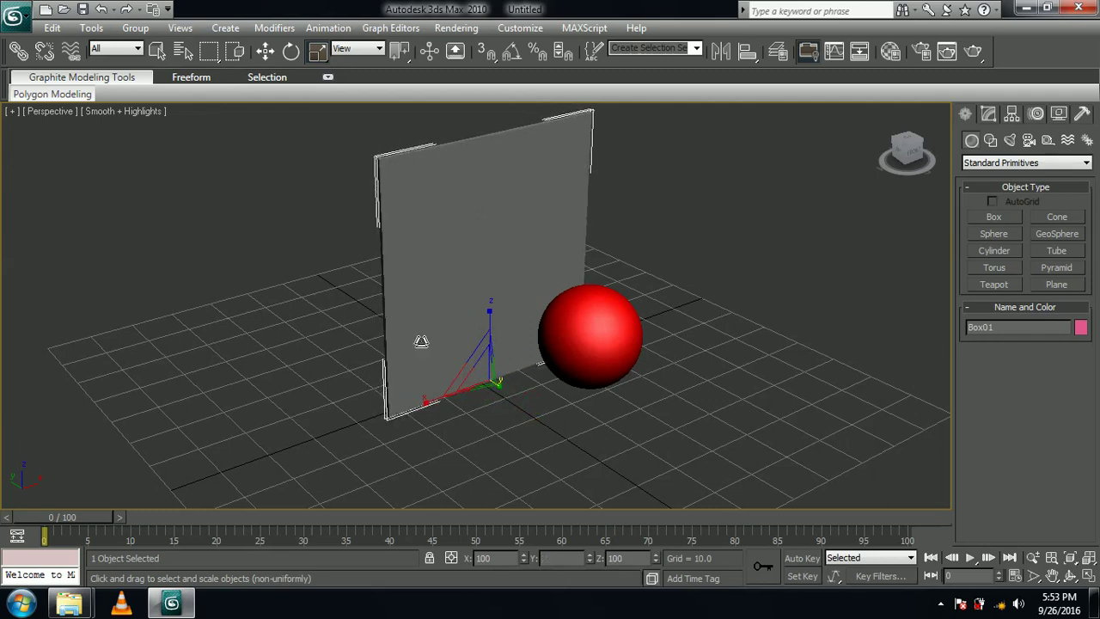
key(r)
key(r)
Switch back to Move and pan the view so the objects sit lower.
click(265, 54)
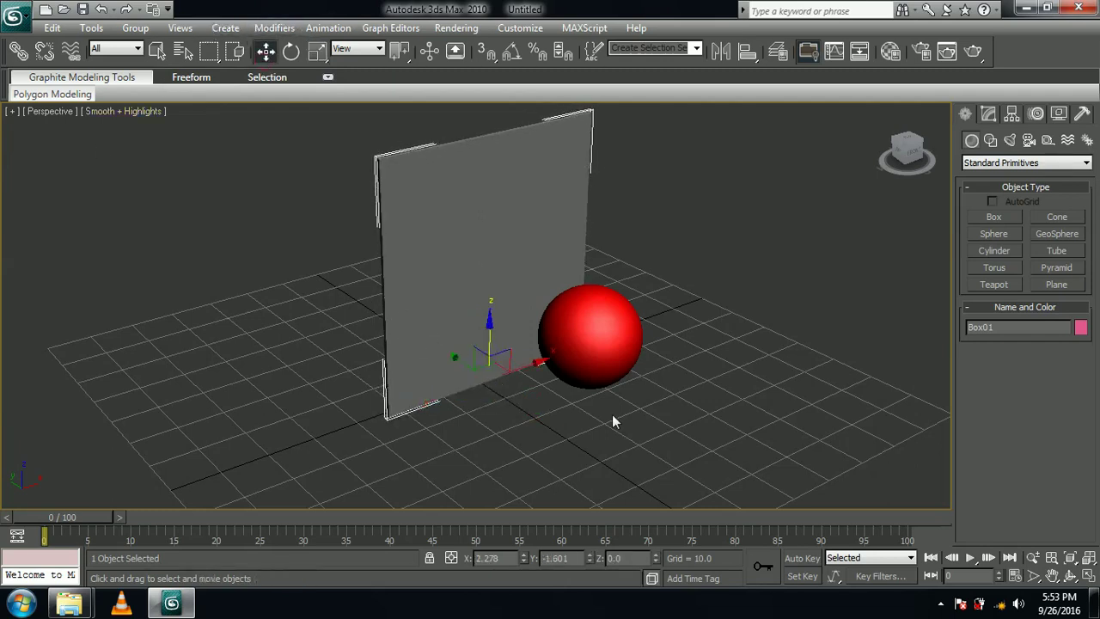
scroll(654, 430, up, 2)
scroll(655, 442, down, 2)
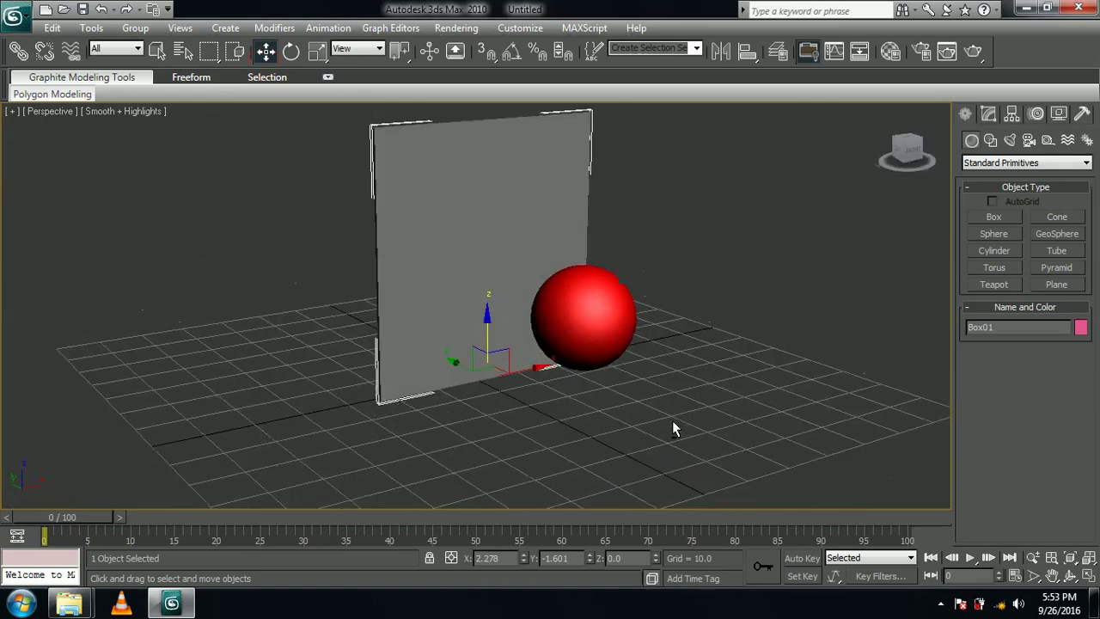
middle_drag(677, 429, 651, 265)
click(464, 30)
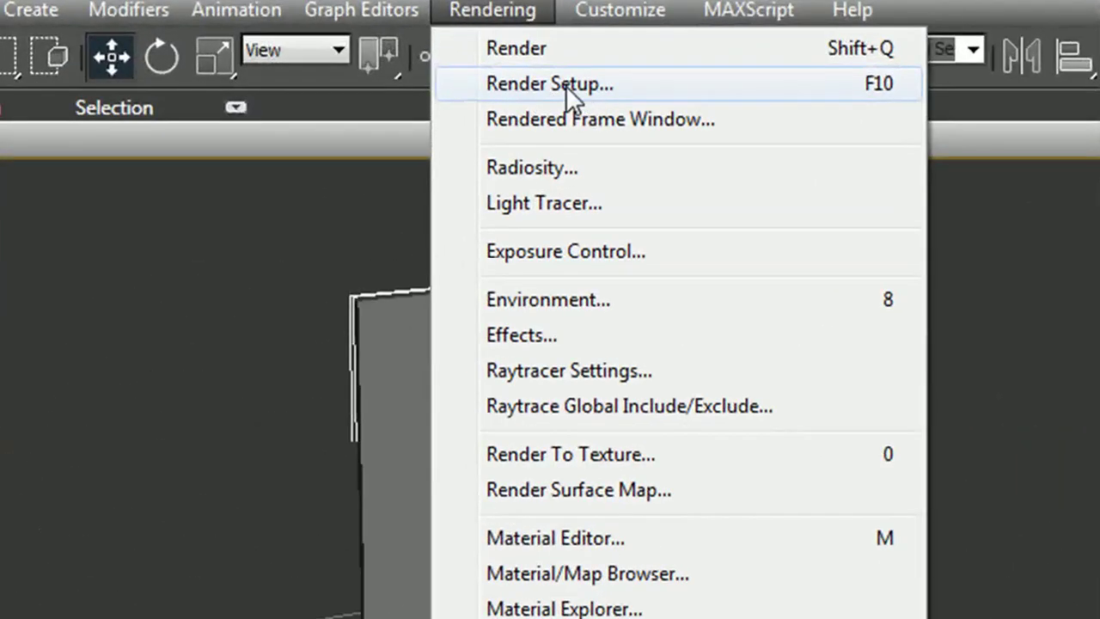
Assign mental ray Renderer as the production renderer in Render Setup.
click(626, 84)
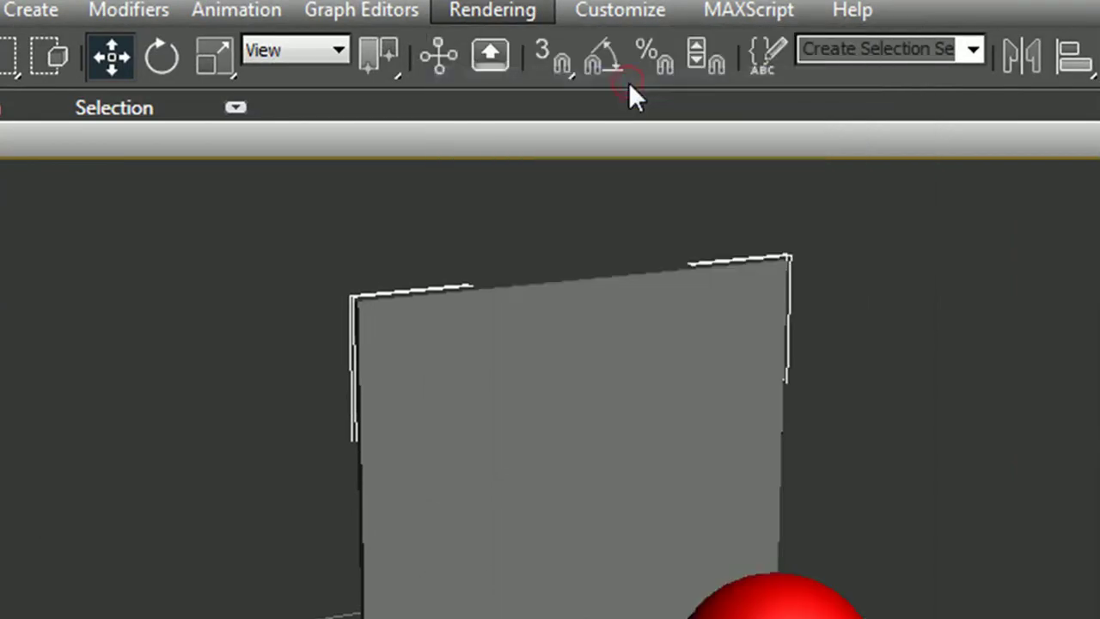
drag(633, 93, 713, 0)
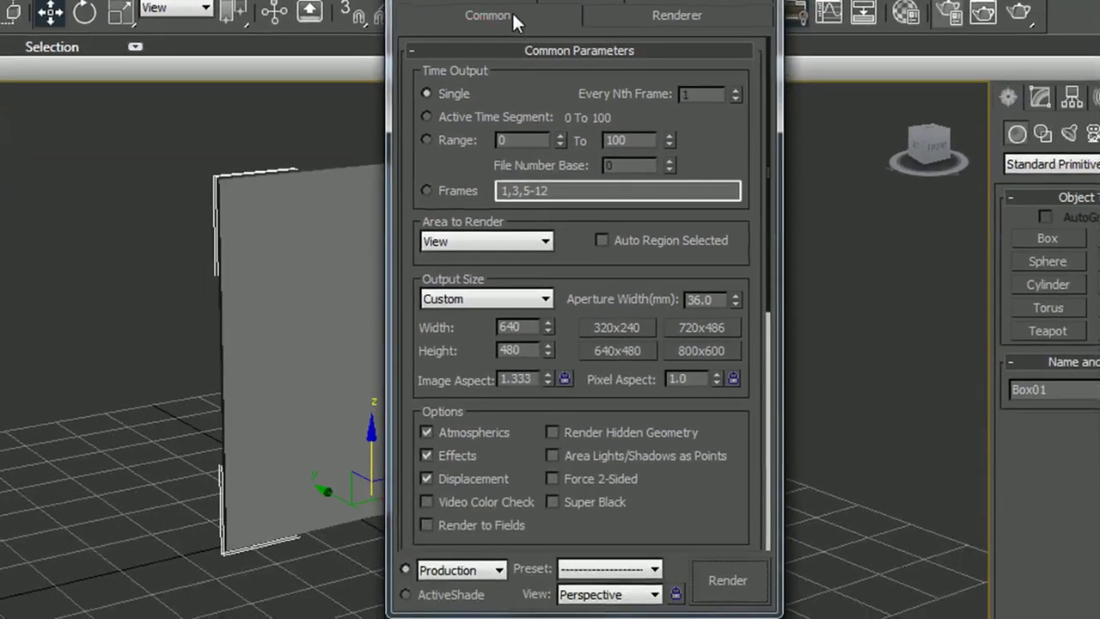
scroll(1023, 618, down, 1)
drag(690, 405, 687, 0)
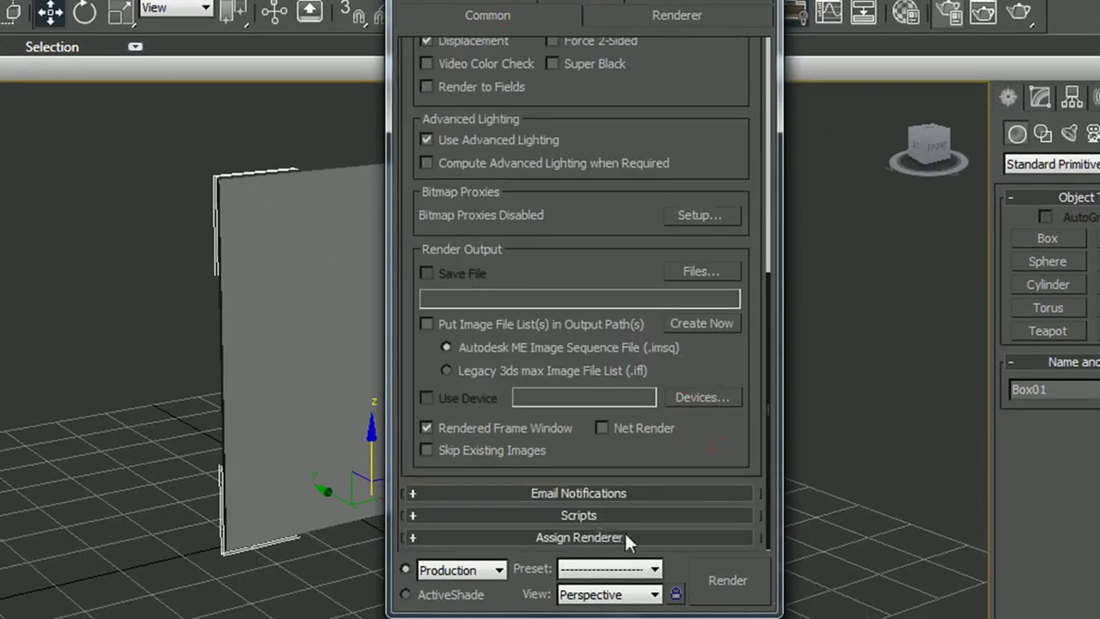
click(577, 536)
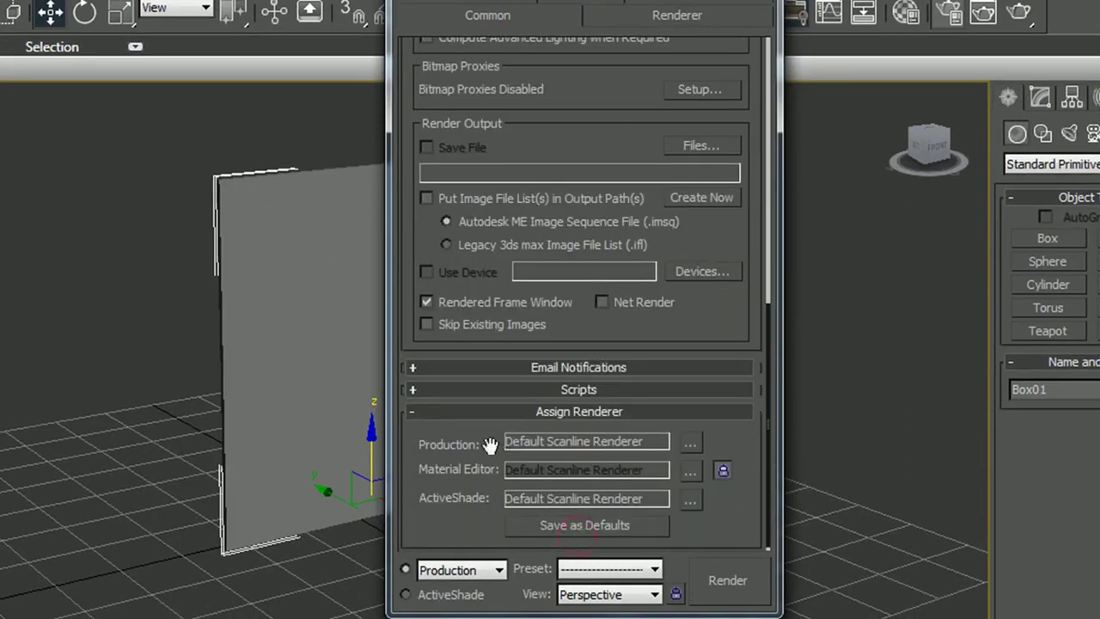
click(695, 444)
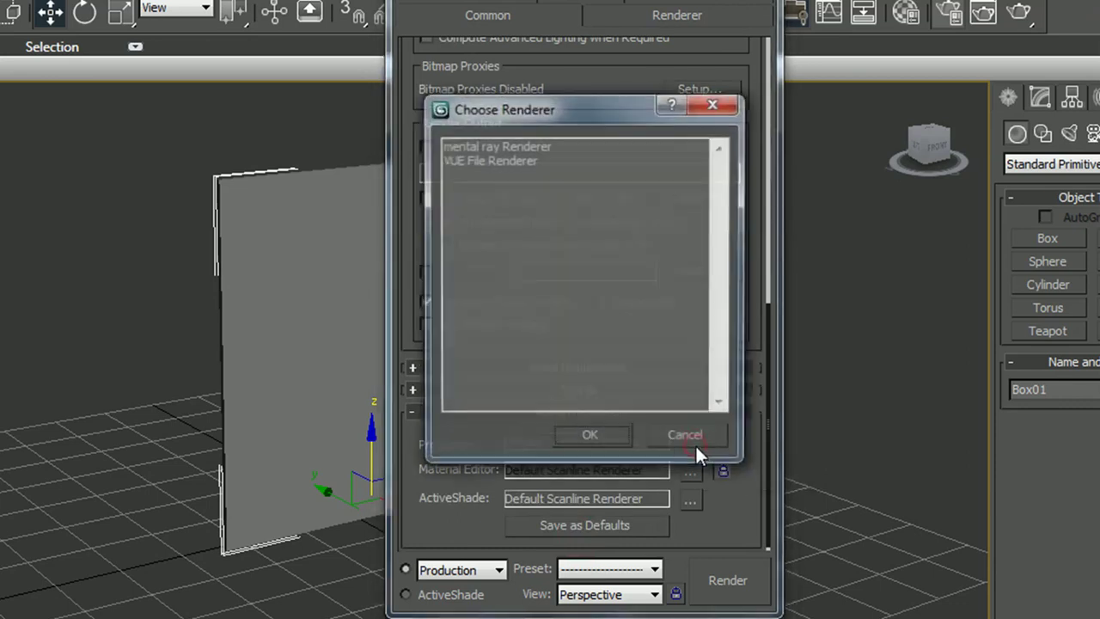
click(528, 148)
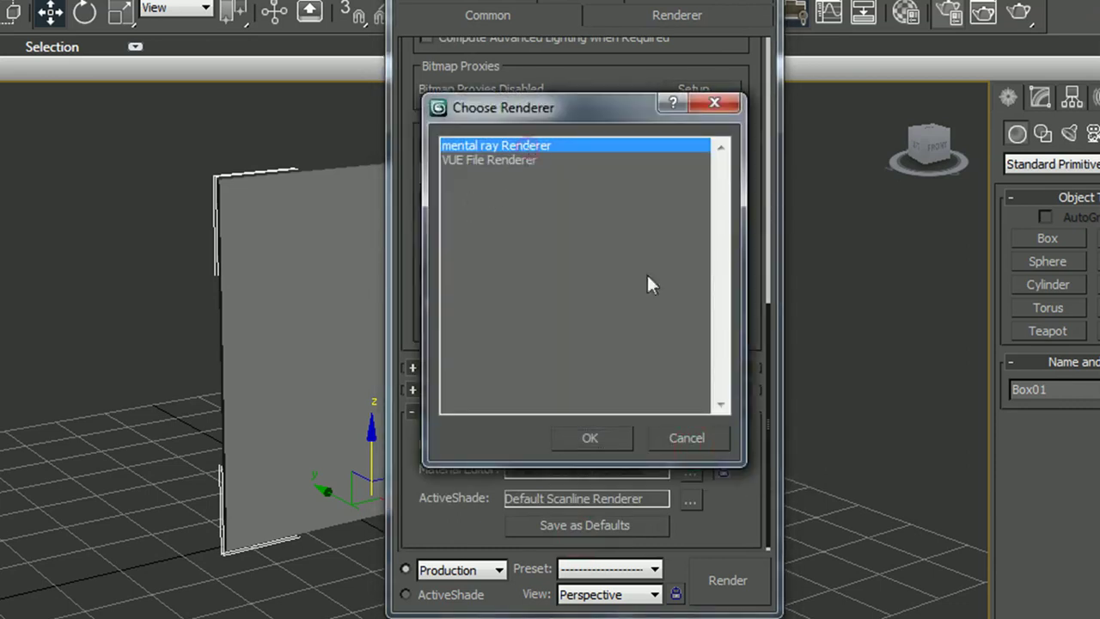
click(605, 436)
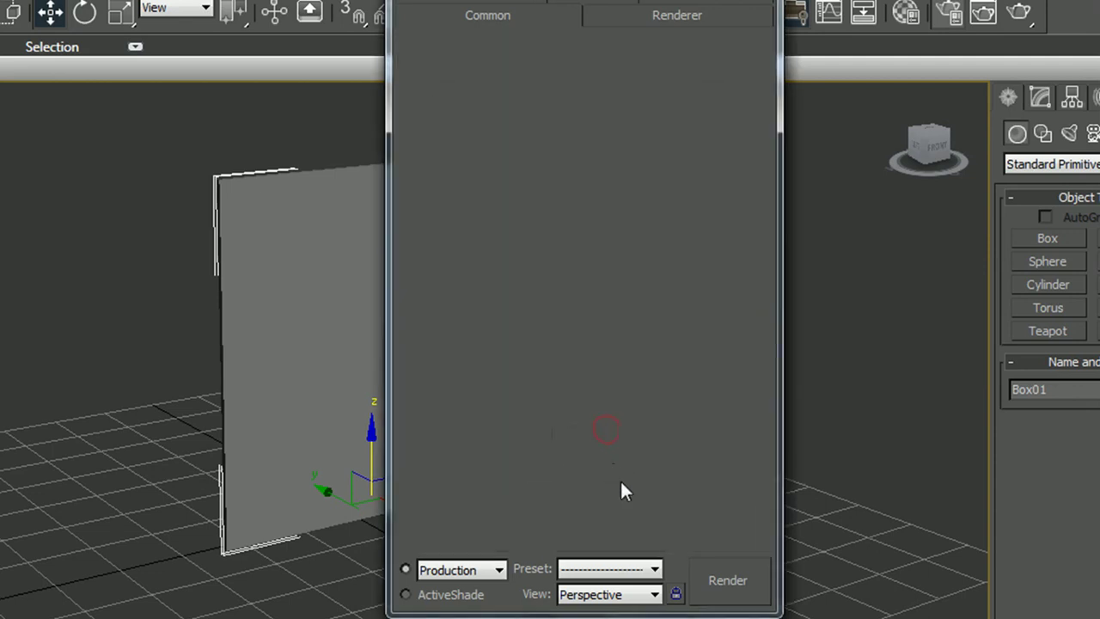
click(728, 569)
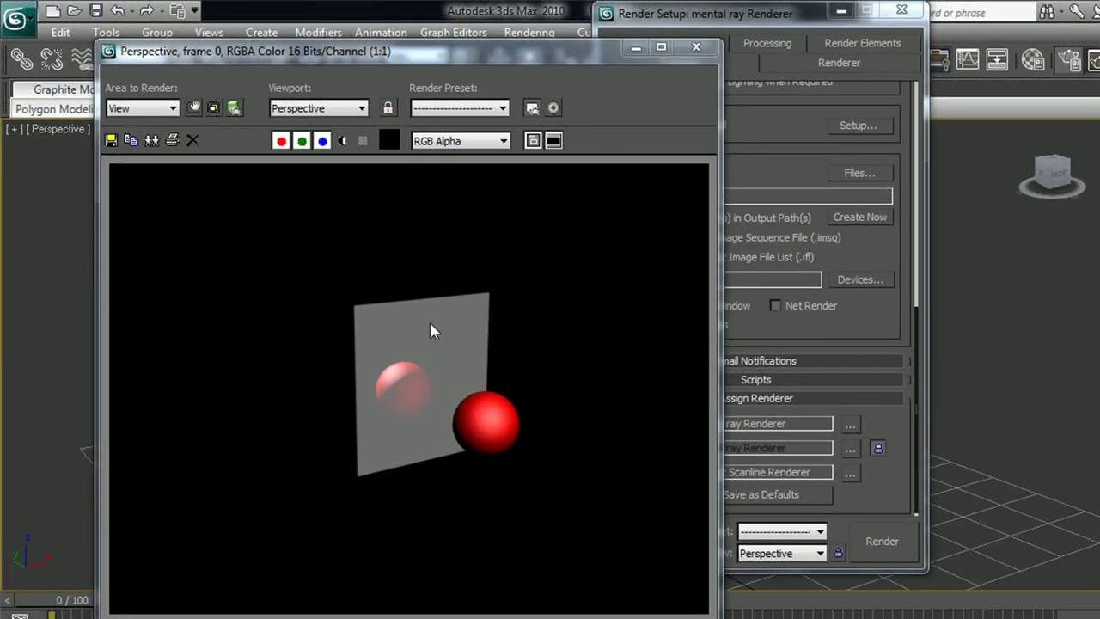
Close the rendered frame and Render Setup windows, then orbit around the wall and sphere.
click(698, 47)
click(901, 10)
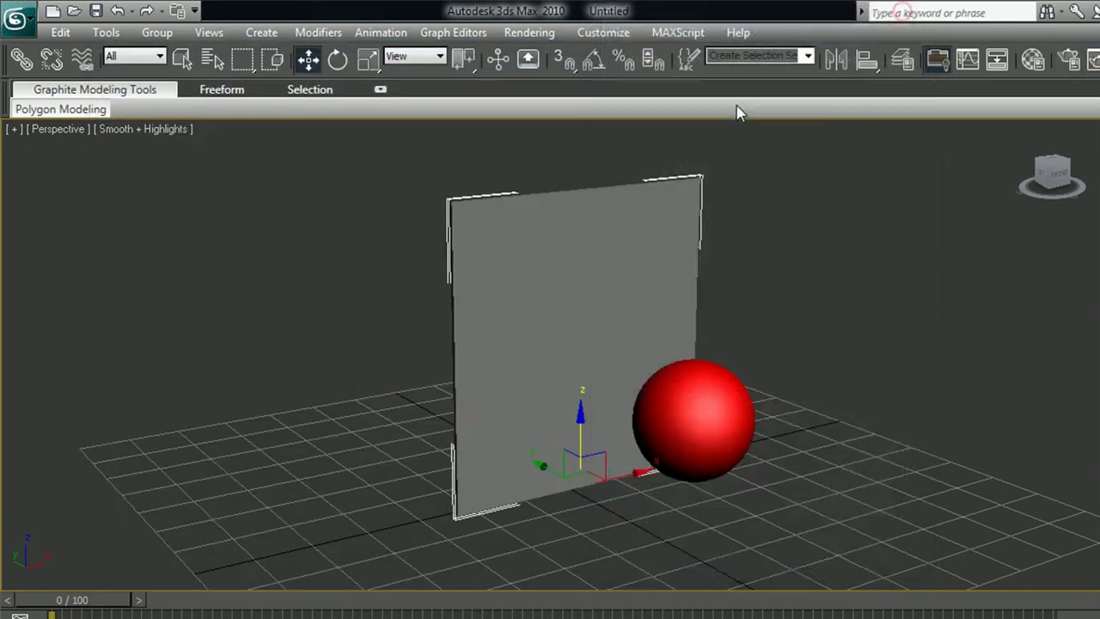
alt+middle_drag(619, 312, 517, 489)
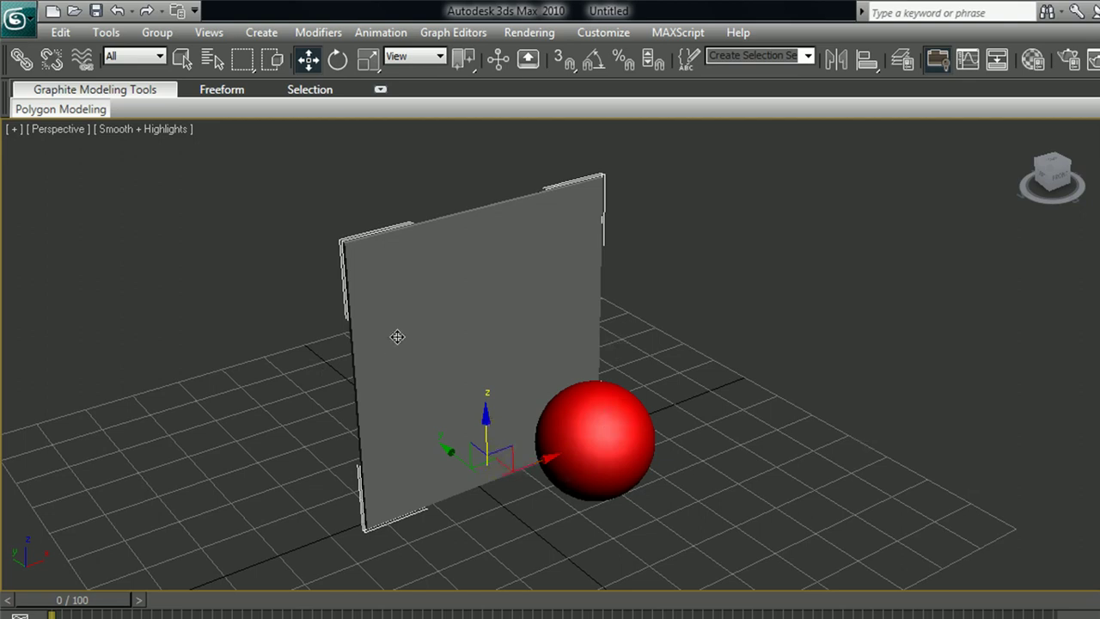
Shift-clone the mirror wall and rotate the copy -90° with Angle Snap.
mouse_move(507, 460)
shift+mouse_down()
mouse_move(671, 415)
mouse_move(717, 464)
shift+mouse_up()
click(636, 423)
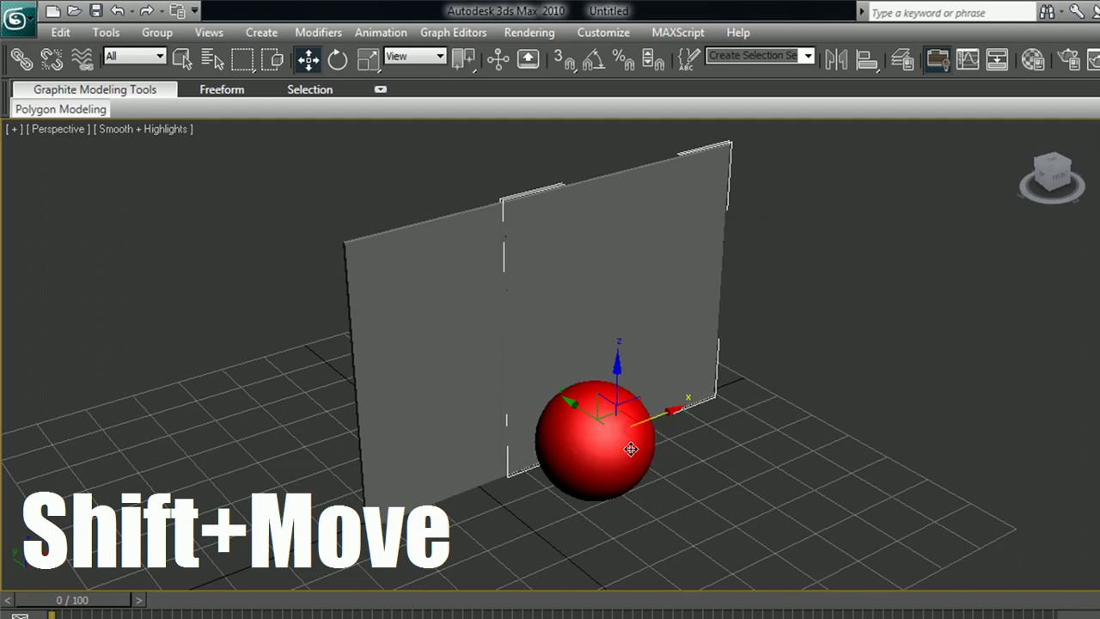
click(338, 58)
click(595, 62)
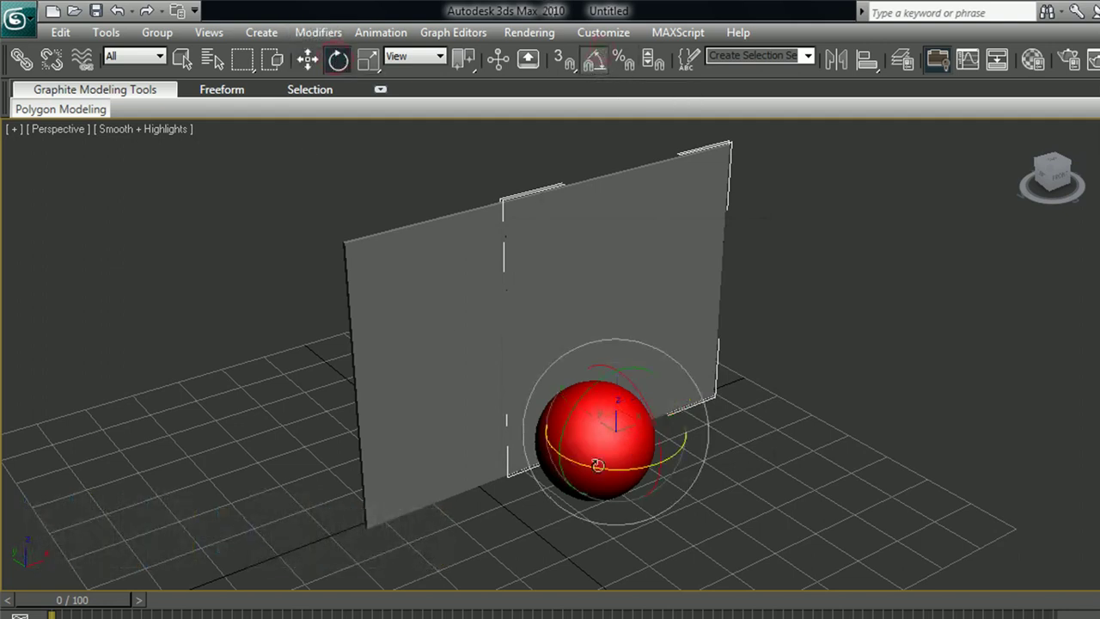
drag(630, 466, 541, 462)
Move, lower and enlarge the copied wall so it meets the first wall at a corner.
click(308, 58)
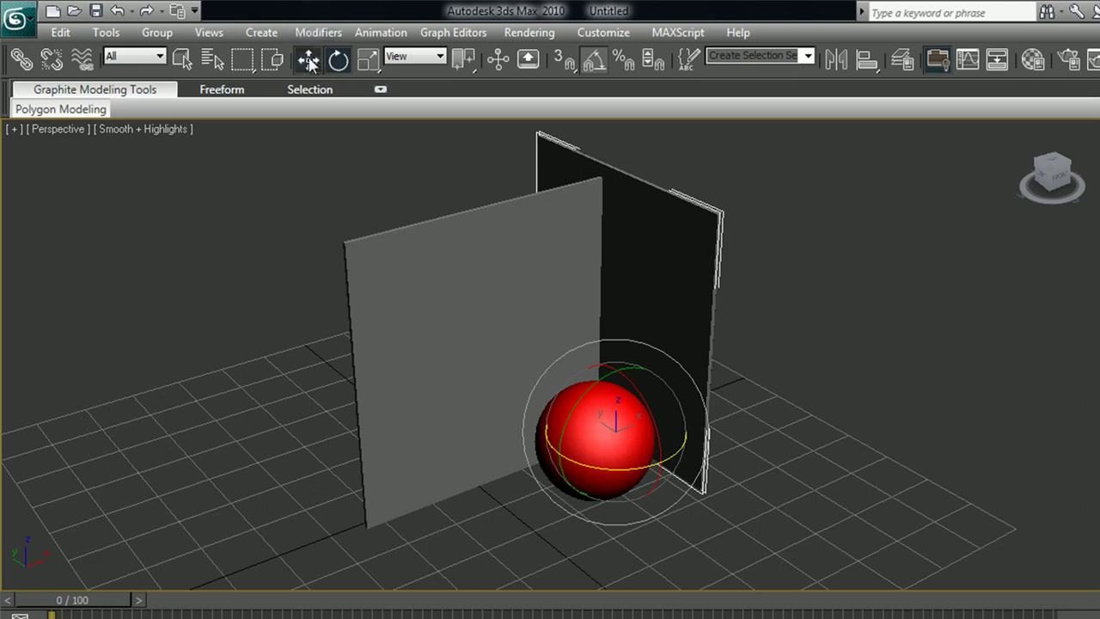
mouse_move(587, 407)
mouse_down()
mouse_move(644, 450)
mouse_move(637, 471)
mouse_up()
drag(678, 416, 680, 427)
click(368, 58)
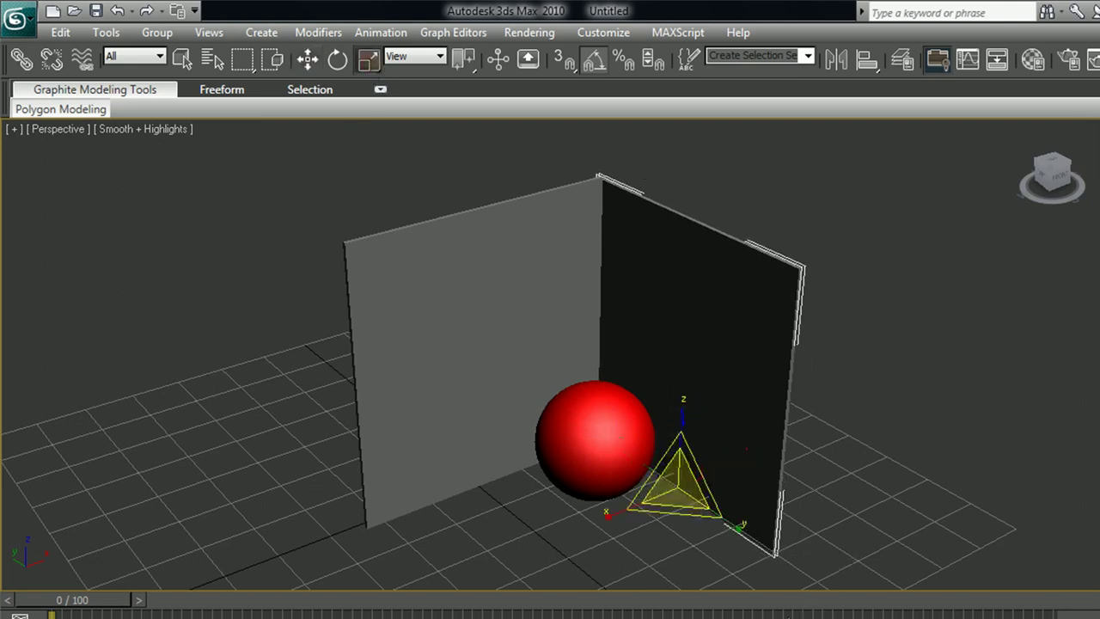
mouse_move(755, 543)
mouse_down()
mouse_move(722, 510)
mouse_move(768, 558)
mouse_up()
Reposition the red sphere into the corner and render the scene.
middle_drag(590, 570, 549, 501)
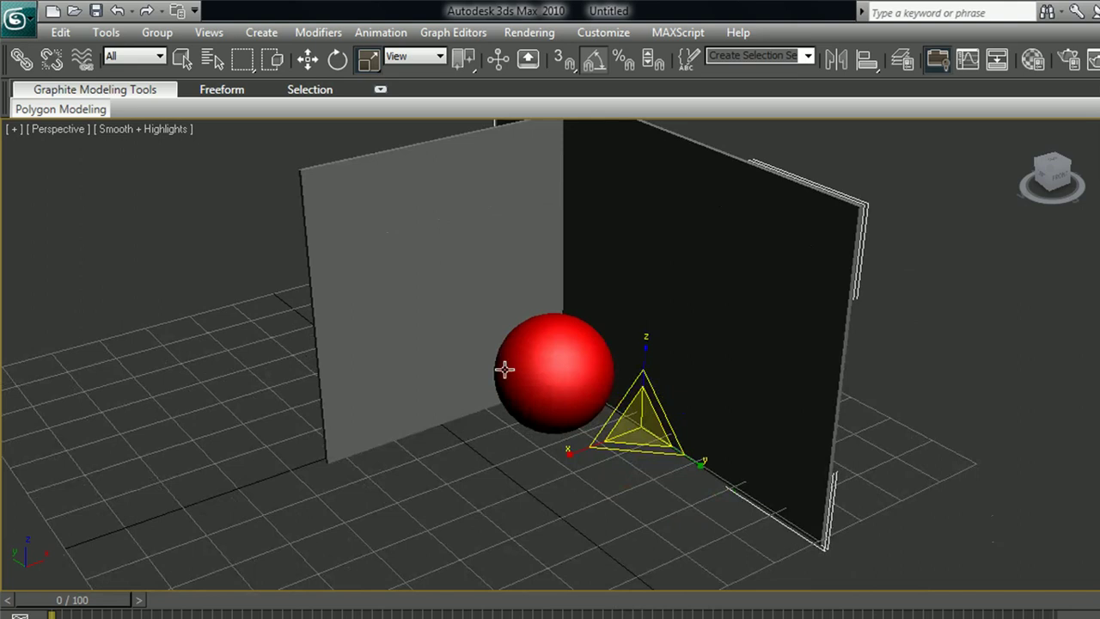
click(504, 369)
click(323, 57)
mouse_move(508, 418)
alt+middle_down()
mouse_move(510, 455)
mouse_move(516, 434)
alt+middle_up()
drag(544, 356, 557, 390)
click(744, 494)
alt+middle_drag(744, 494, 572, 462)
key(F9)
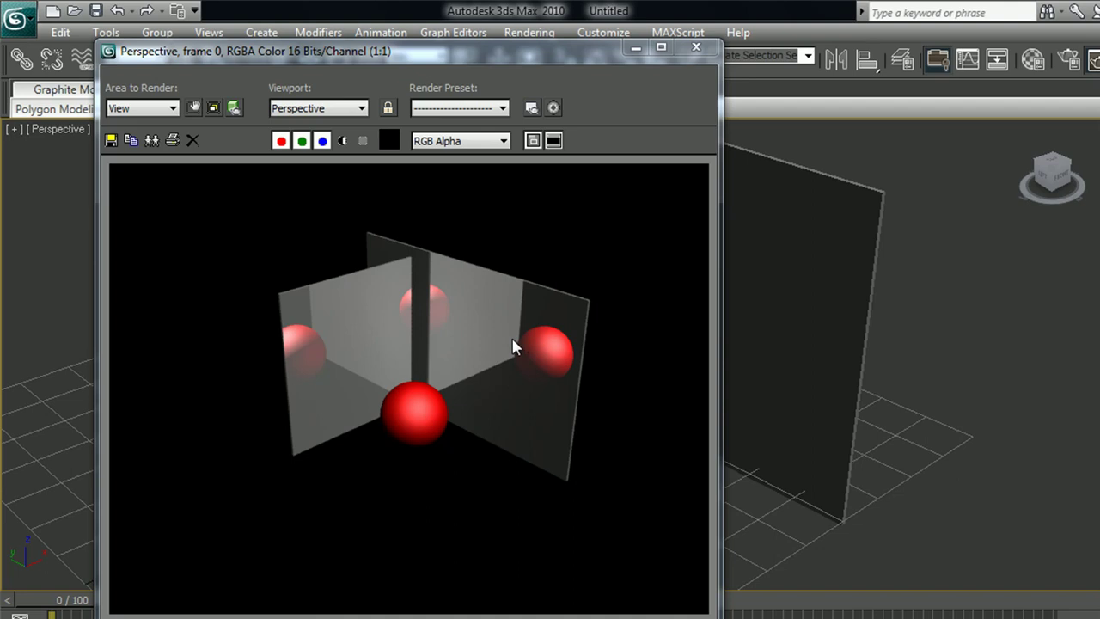
Inspect the rendered frame showing the sphere's repeated reflections in both walls.
click(461, 326)
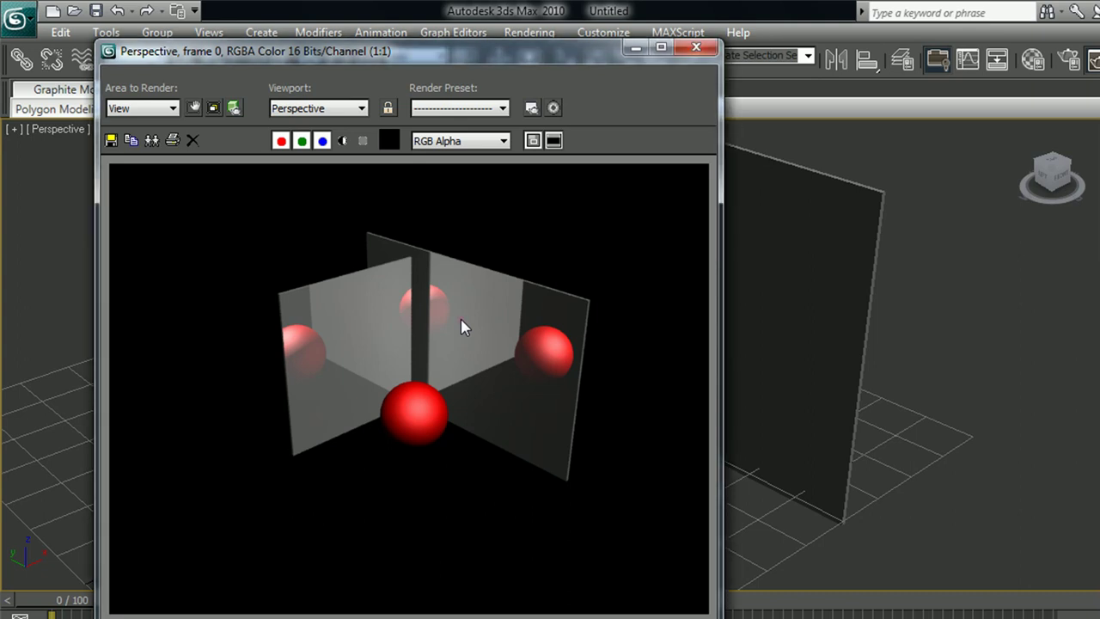